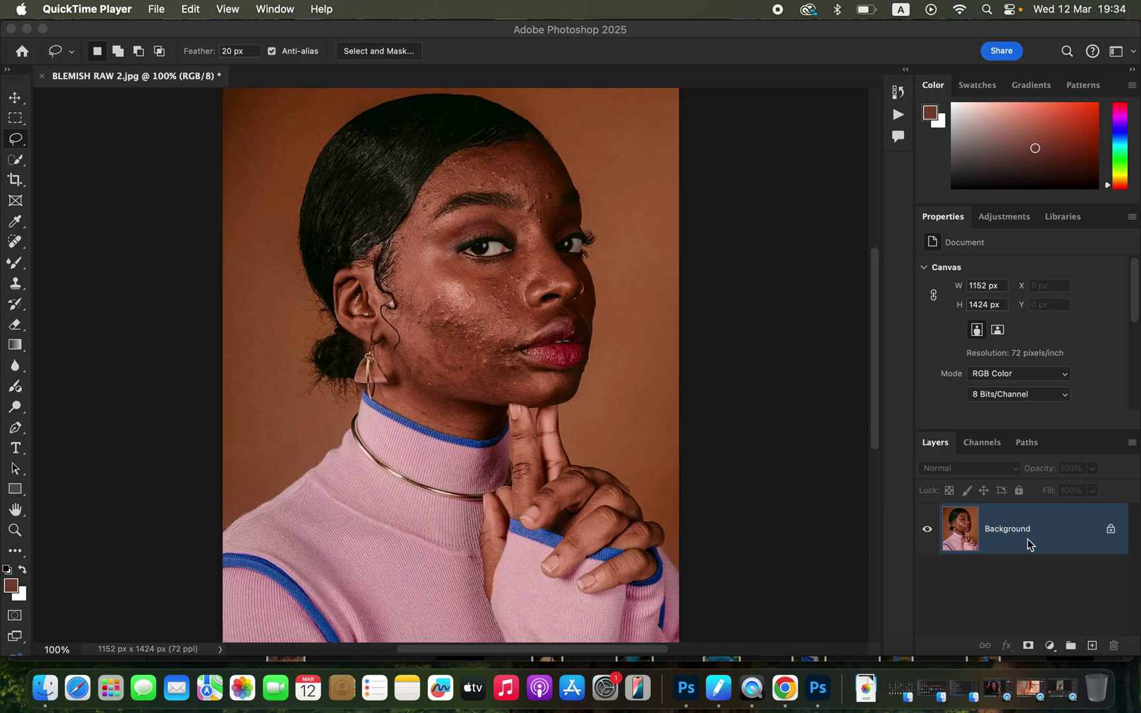
Duplicate the Background layer and activate the Patch tool.
click(1028, 540)
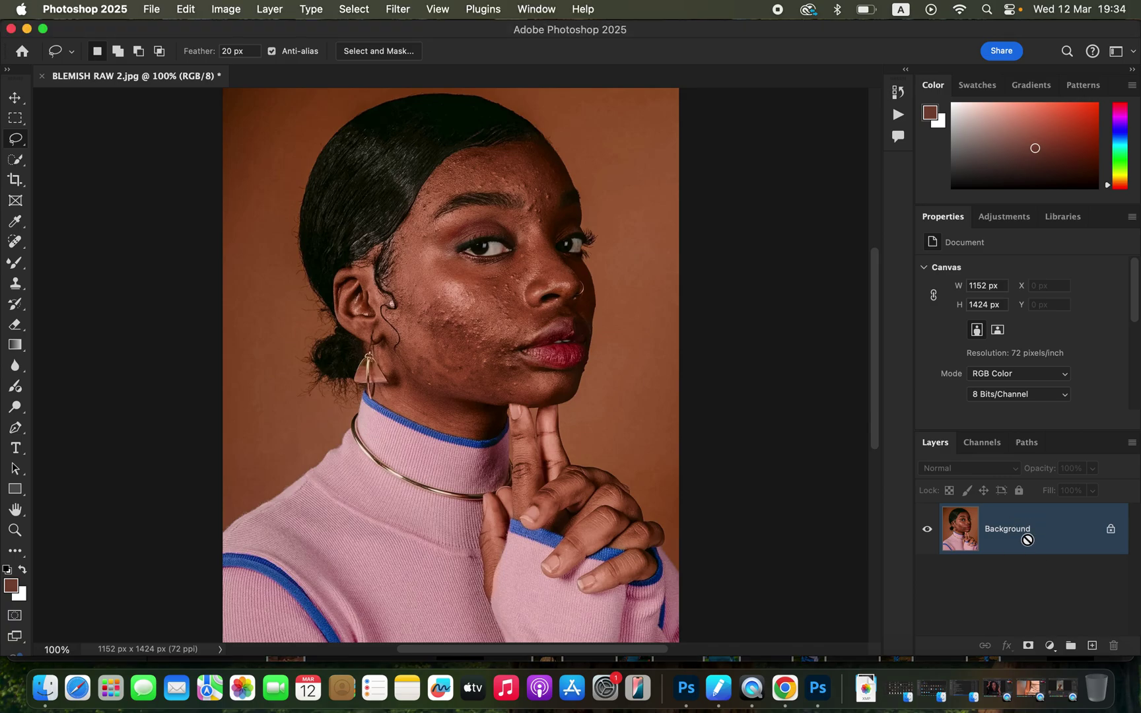
key(super+j)
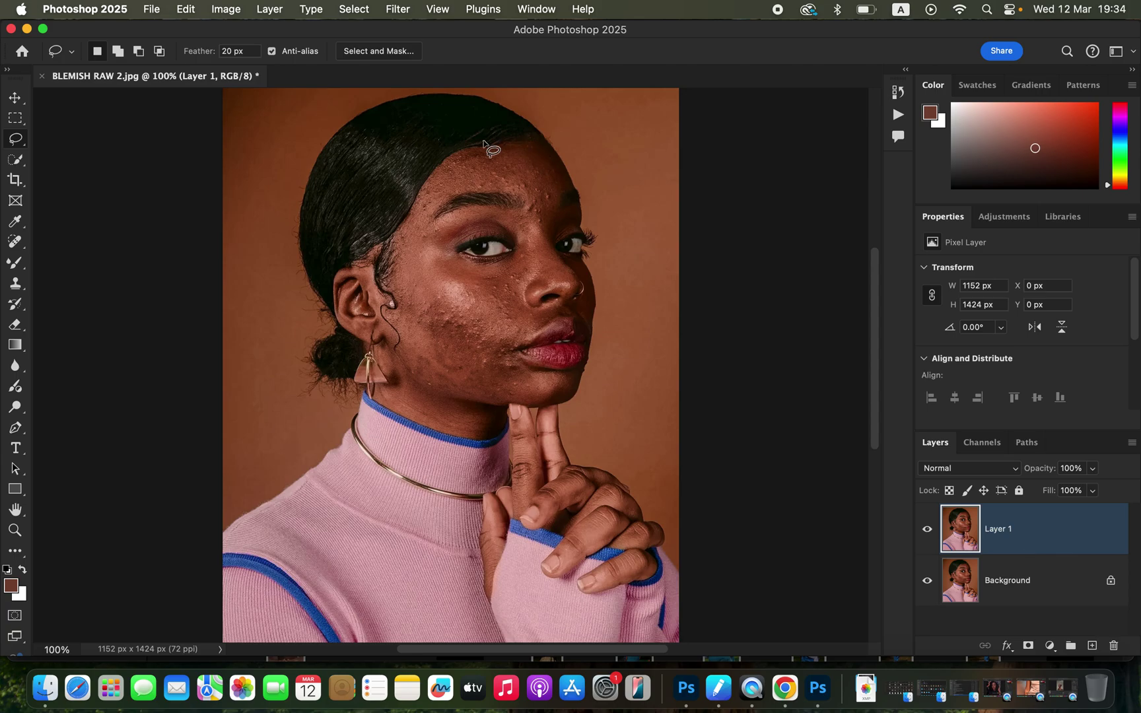
click(15, 245)
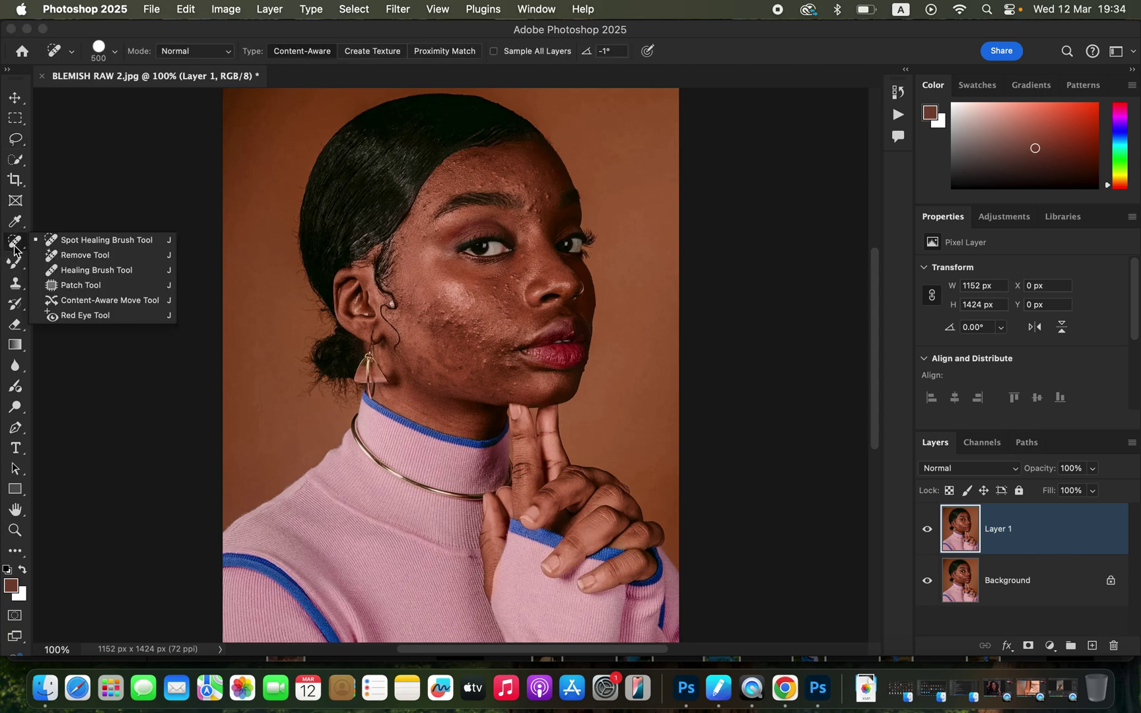
click(81, 286)
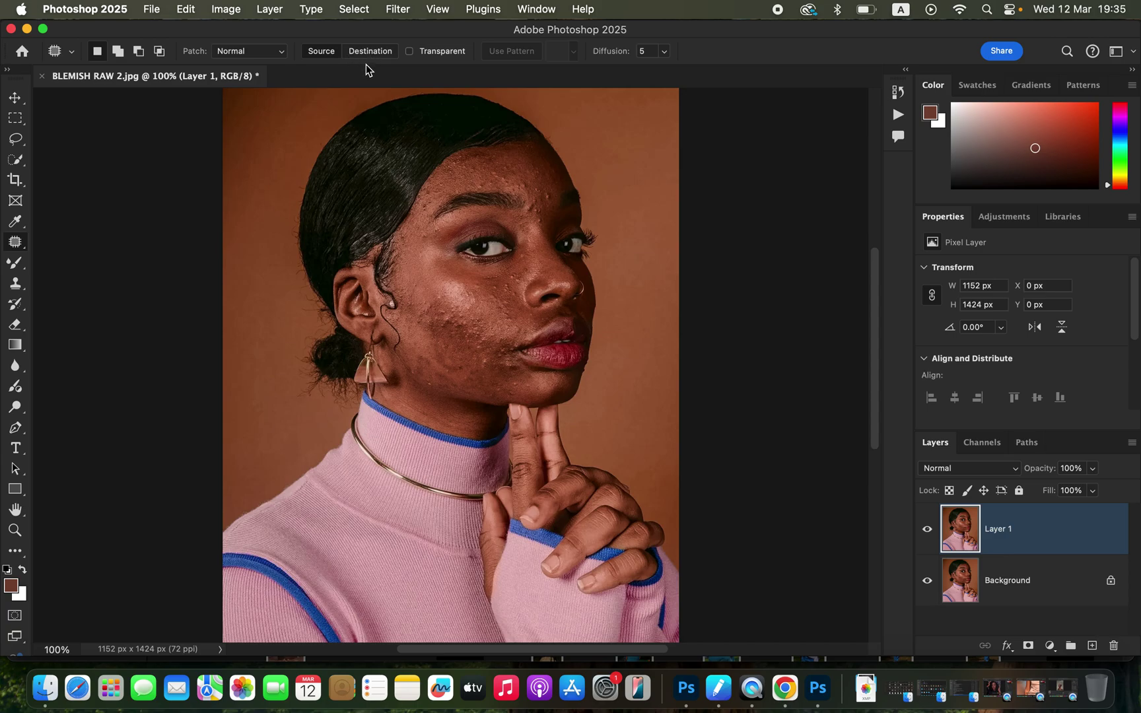
Zoom to 400% and patch the blemishes along the lower jaw near the earring with clean neighbouring skin.
key(super+equal)
key(super+equal)
key(super+equal)
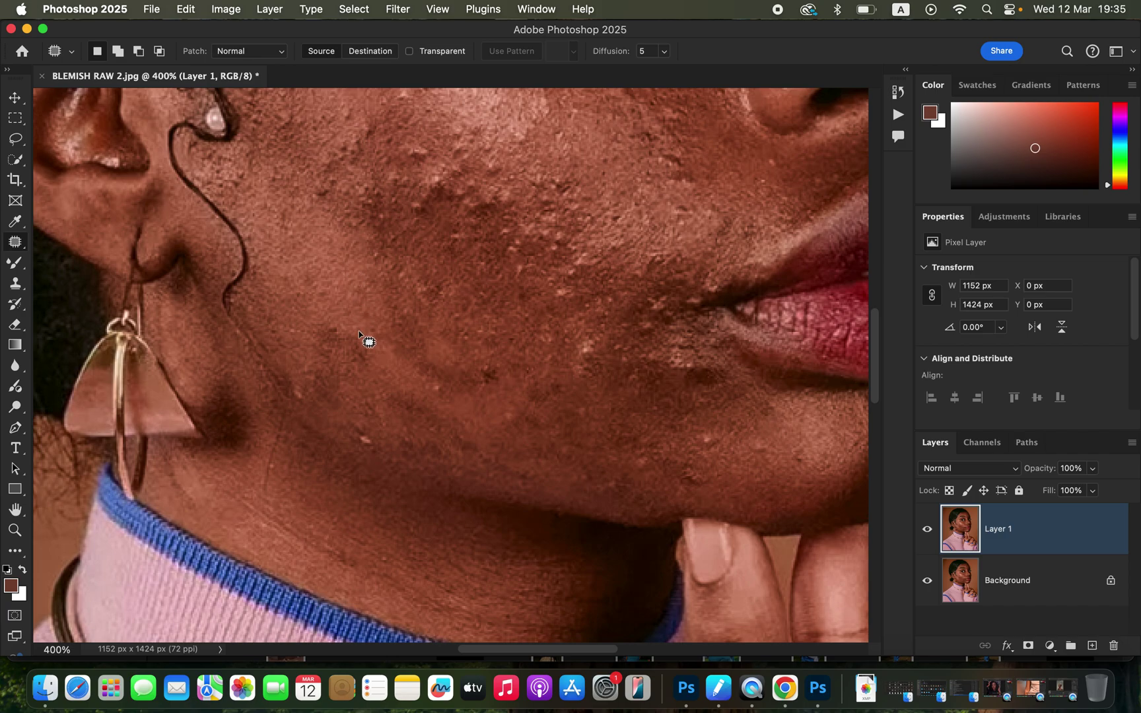
mouse_move(358, 425)
mouse_down()
mouse_move(373, 458)
mouse_move(379, 438)
mouse_move(366, 425)
mouse_move(400, 441)
mouse_up()
click(399, 417)
mouse_move(374, 396)
mouse_down()
mouse_move(380, 430)
mouse_move(389, 411)
mouse_move(376, 402)
mouse_move(408, 443)
mouse_move(415, 424)
mouse_move(385, 408)
mouse_move(425, 401)
mouse_move(408, 396)
mouse_move(450, 421)
mouse_move(454, 400)
mouse_move(433, 384)
mouse_up()
key(super+d)
key(super+d)
mouse_move(443, 392)
mouse_down()
mouse_move(475, 396)
mouse_move(489, 373)
mouse_move(451, 360)
mouse_move(472, 381)
mouse_up()
key(super+d)
Patch the small spots on the outer cheek between the curled hair strand and the dark blemished area.
drag(405, 327, 415, 328)
mouse_move(409, 334)
mouse_down()
mouse_move(463, 383)
mouse_move(396, 377)
mouse_up()
click(424, 348)
mouse_move(352, 333)
mouse_down()
mouse_move(375, 357)
mouse_move(380, 344)
mouse_move(352, 343)
mouse_up()
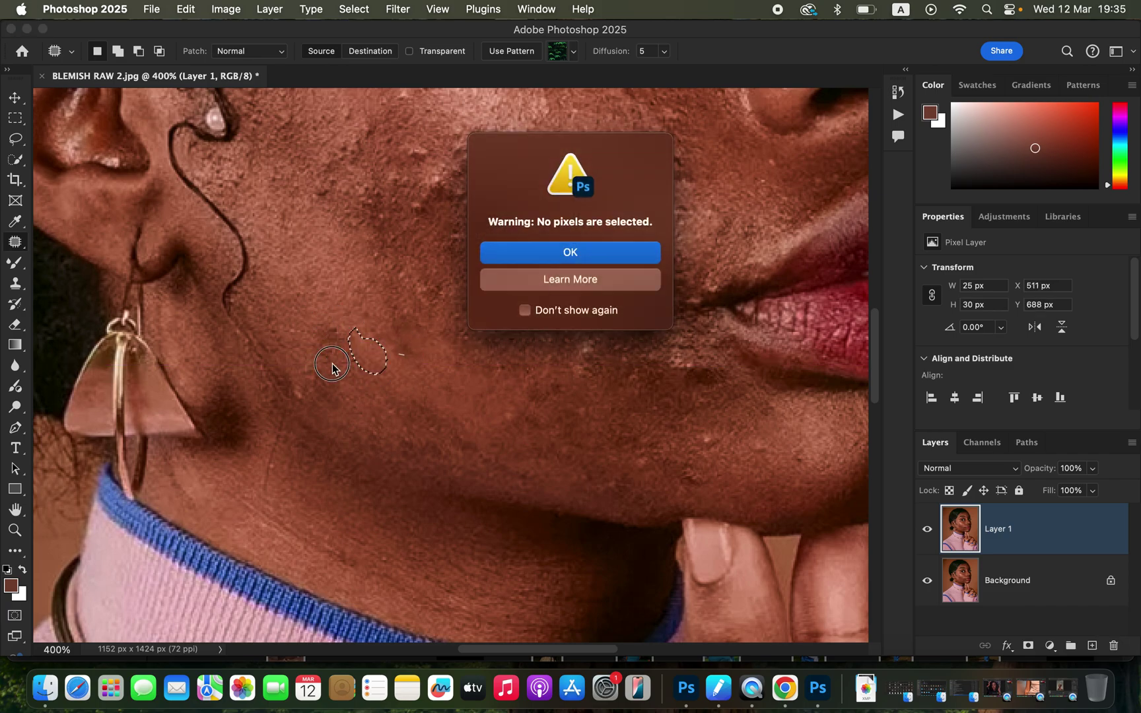
click(540, 257)
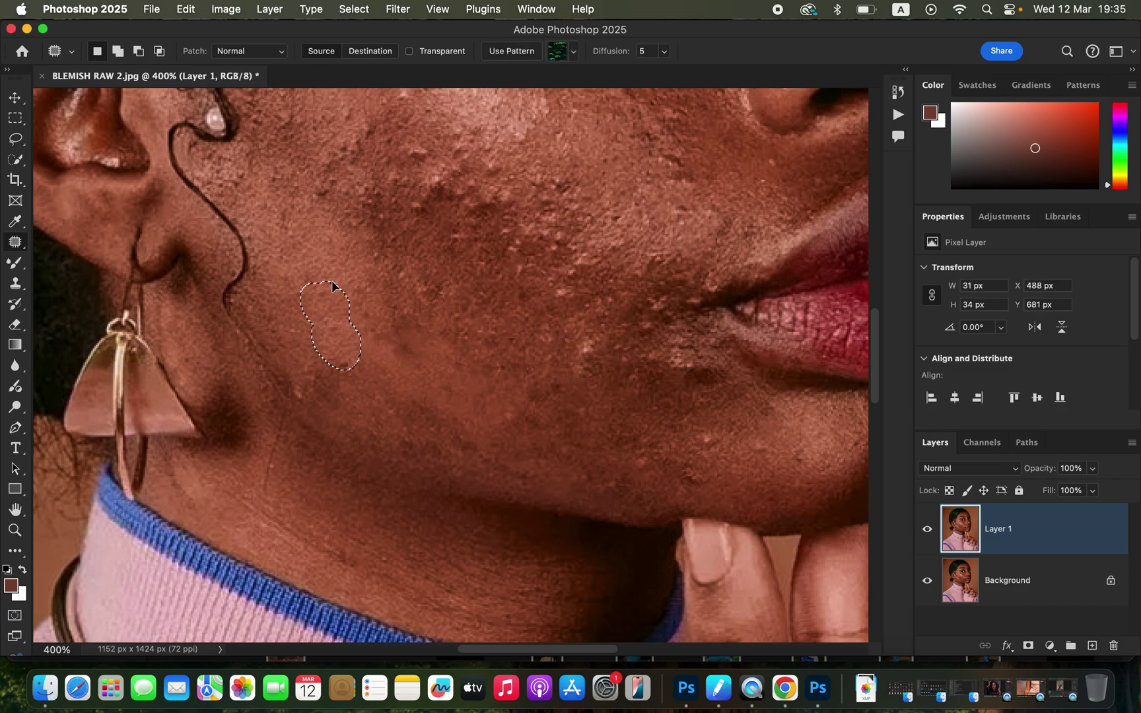
mouse_move(316, 363)
mouse_down()
mouse_move(330, 359)
mouse_move(319, 352)
mouse_up()
click(309, 338)
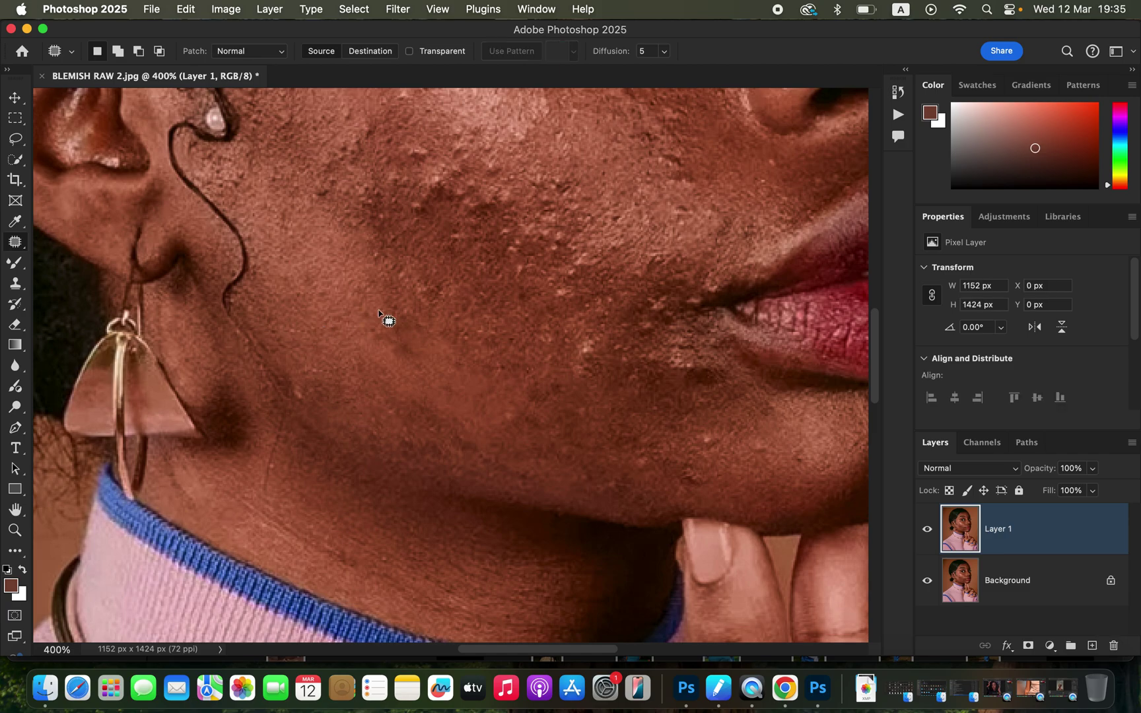
Patch the bumps on the upper outer cheek, between the hairline and the bright cheekbone highlight.
drag(492, 314, 495, 405)
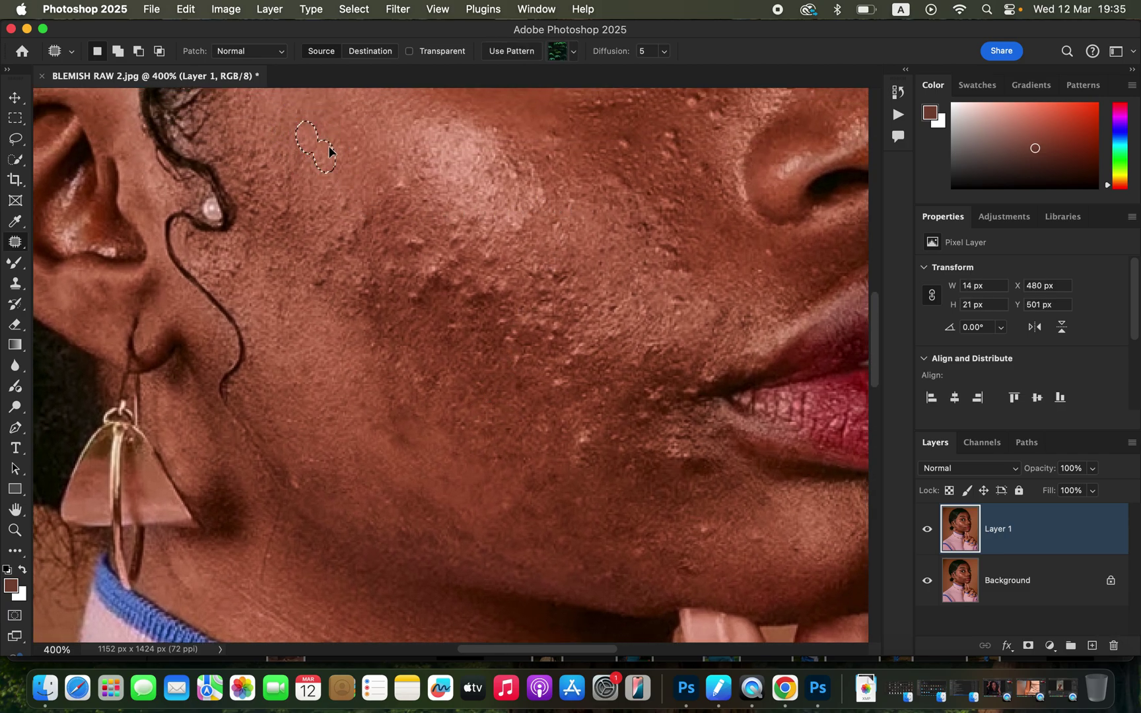
mouse_move(387, 170)
mouse_down()
mouse_move(410, 202)
mouse_move(383, 162)
mouse_up()
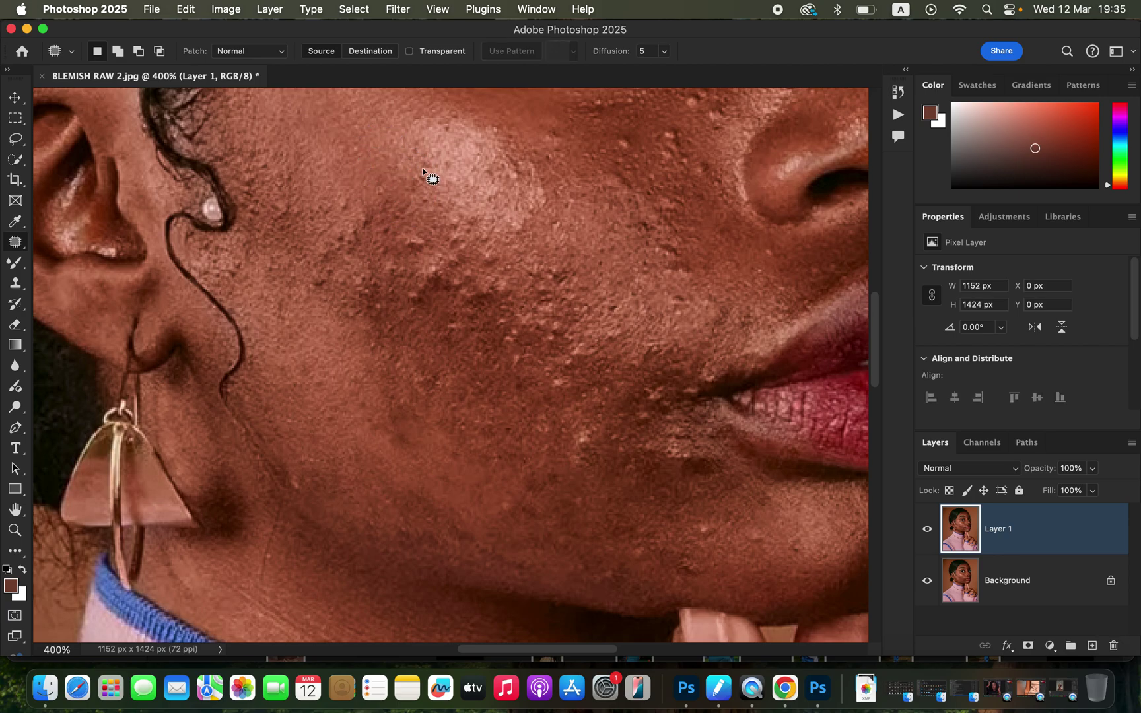
key(super+d)
mouse_move(339, 199)
mouse_down()
mouse_move(341, 187)
mouse_move(342, 199)
mouse_up()
mouse_move(342, 199)
mouse_down()
mouse_move(335, 175)
mouse_move(381, 227)
mouse_move(362, 207)
mouse_up()
key(super+d)
mouse_move(365, 216)
mouse_down()
mouse_move(344, 185)
mouse_move(368, 187)
mouse_move(371, 165)
mouse_up()
key(super+d)
drag(375, 187, 367, 165)
key(super+d)
Patch the bumps on the outer cheek level with the pearl on the curled hair strand.
mouse_move(345, 227)
mouse_down()
mouse_move(367, 245)
mouse_move(347, 226)
mouse_up()
mouse_move(352, 237)
mouse_down()
mouse_move(332, 198)
mouse_move(330, 231)
mouse_up()
key(super+d)
mouse_move(341, 248)
mouse_down()
mouse_move(354, 219)
mouse_move(335, 267)
mouse_move(342, 229)
mouse_up()
key(super+d)
key(super+d)
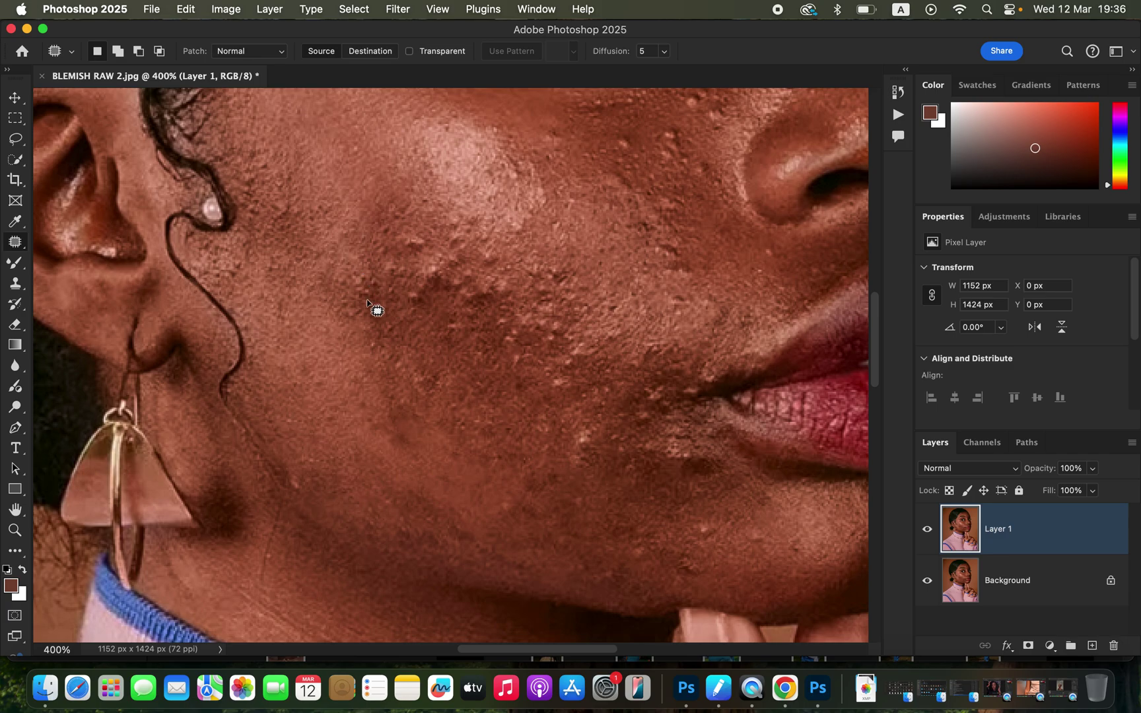
Patch the blemishes along the outer edge of the dark cheek area and the raised bump just above it.
drag(370, 280, 369, 270)
mouse_move(364, 291)
mouse_down()
mouse_move(328, 288)
mouse_move(362, 269)
mouse_move(378, 353)
mouse_move(370, 328)
mouse_move(349, 327)
mouse_move(356, 308)
mouse_up()
key(super+d)
key(super+d)
drag(352, 314, 320, 313)
key(super+d)
mouse_move(413, 236)
mouse_down()
mouse_move(424, 220)
mouse_move(404, 207)
mouse_up()
key(super+d)
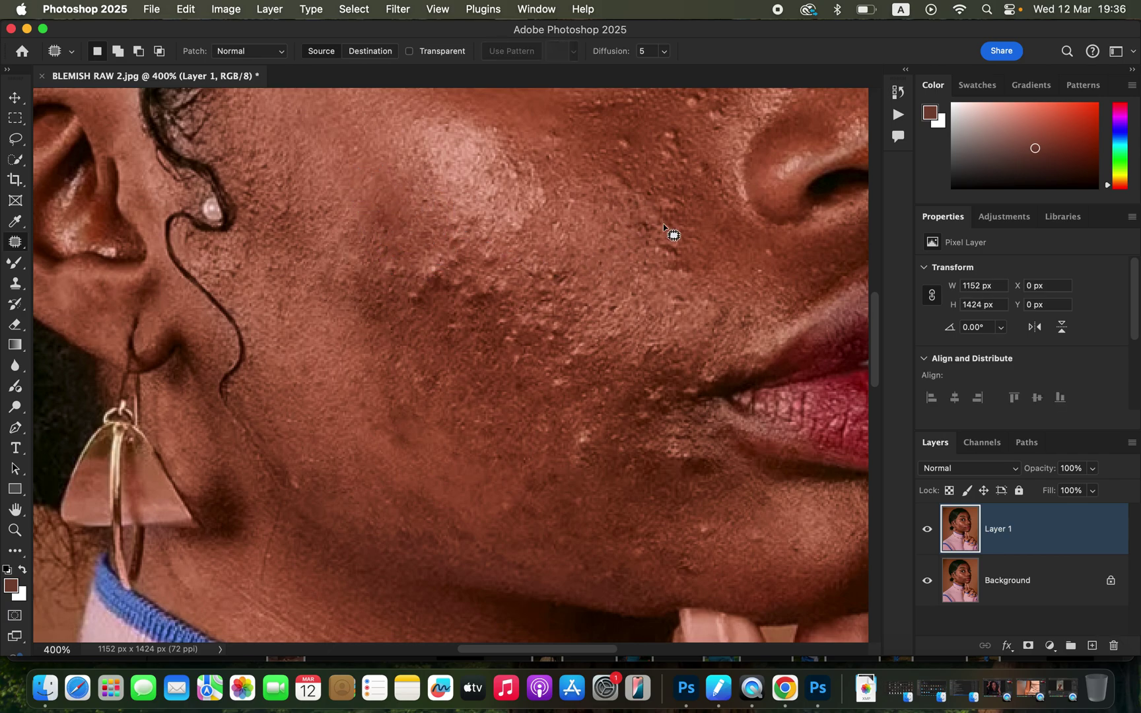
Patch the isolated bumps on the middle of the cheek below the highlight and toward the mouth corner.
mouse_move(528, 264)
mouse_down()
mouse_move(529, 275)
mouse_move(547, 253)
mouse_up()
key(super+d)
mouse_move(614, 303)
mouse_down()
mouse_move(636, 348)
mouse_move(630, 320)
mouse_up()
drag(628, 330, 652, 328)
key(super+d)
Patch the spots at the upper outer corner of the dark cheek area using lighter adjacent skin.
drag(388, 263, 389, 259)
drag(394, 265, 416, 249)
key(super+d)
mouse_move(372, 215)
mouse_down()
mouse_move(378, 262)
mouse_move(372, 215)
mouse_up()
drag(375, 238, 352, 225)
click(422, 292)
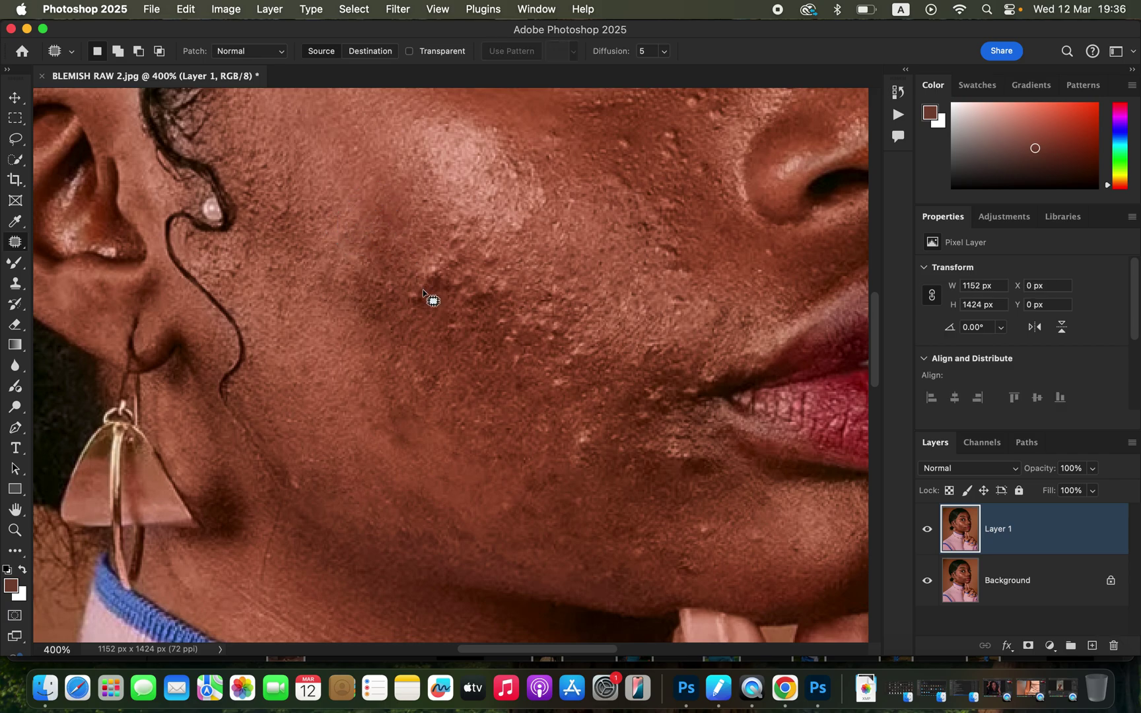
Patch the cluster of raised bumps along the top edge of the dark cheek area, under the cheekbone highlight.
mouse_move(400, 298)
mouse_down()
mouse_move(415, 301)
mouse_move(438, 270)
mouse_move(446, 288)
mouse_move(420, 315)
mouse_move(449, 223)
mouse_move(459, 259)
mouse_move(451, 243)
mouse_up()
key(super+d)
mouse_move(456, 247)
mouse_down()
mouse_move(429, 222)
mouse_move(445, 251)
mouse_up()
key(super+d)
drag(436, 229, 443, 161)
key(super+d)
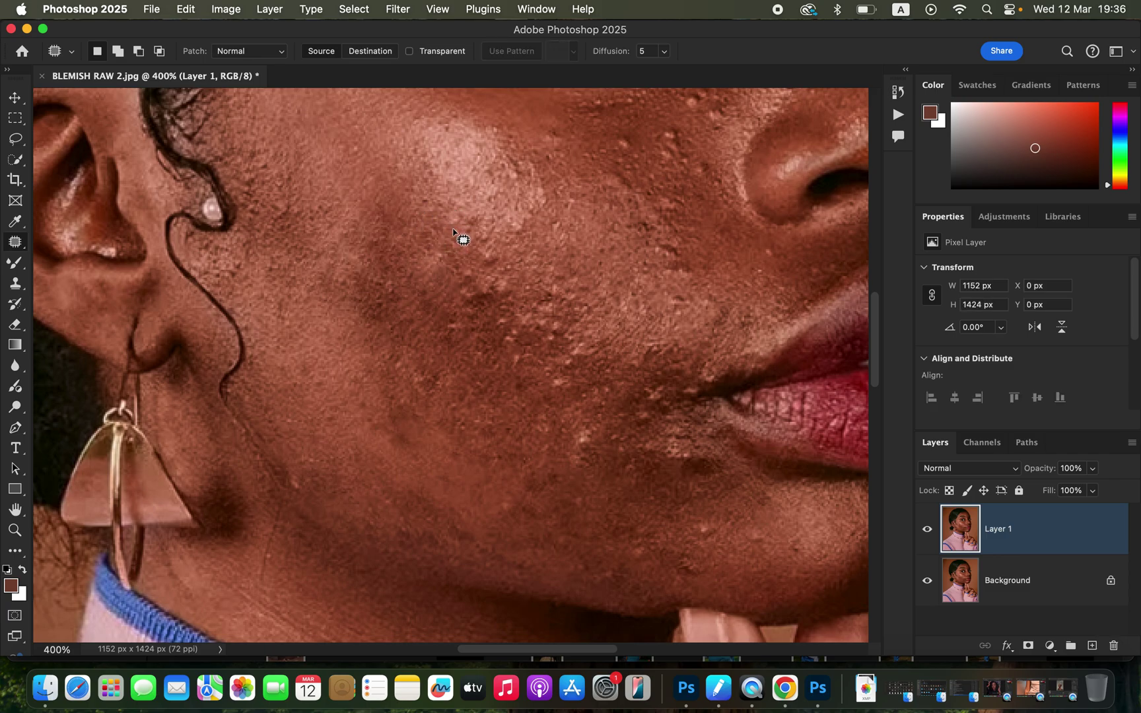
click(490, 256)
click(535, 258)
Patch the bright raised bump on the lower cheek beside the mouth and the marks just below it.
mouse_move(582, 429)
mouse_down()
mouse_move(583, 441)
mouse_move(585, 429)
mouse_up()
key(super+d)
mouse_move(586, 443)
mouse_down()
mouse_move(606, 465)
mouse_move(550, 480)
mouse_move(554, 467)
mouse_up()
key(super+d)
key(super+d)
mouse_move(553, 478)
mouse_down()
mouse_move(602, 485)
mouse_move(550, 496)
mouse_move(535, 468)
mouse_up()
drag(534, 468, 499, 463)
key(super+d)
Patch the remaining dark marks on the lower cheek toward the jawline with smoother skin.
mouse_move(565, 477)
mouse_down()
mouse_move(570, 493)
mouse_move(555, 468)
mouse_up()
key(super+d)
mouse_move(555, 467)
mouse_down()
mouse_move(567, 517)
mouse_move(532, 526)
mouse_move(519, 488)
mouse_up()
key(super+d)
drag(521, 504, 492, 475)
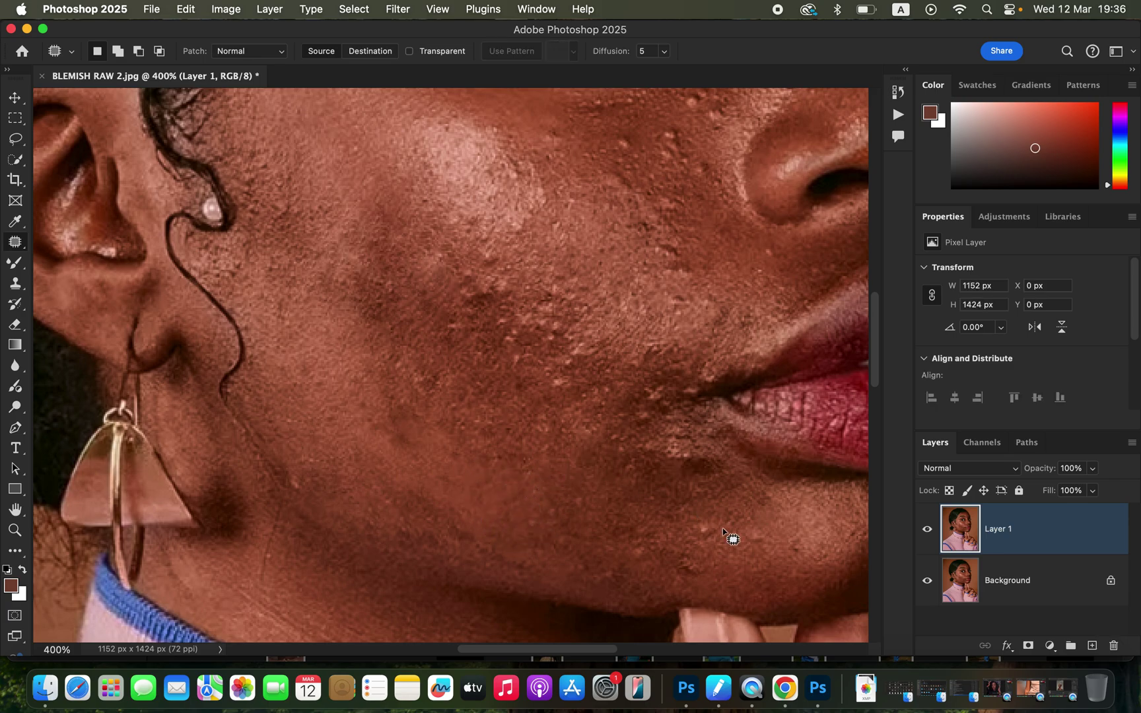
Patch the blemishes on the chin below the corner of the lips using clean chin skin.
mouse_move(697, 520)
mouse_down()
mouse_move(727, 538)
mouse_move(712, 533)
mouse_up()
mouse_move(713, 537)
mouse_down()
mouse_move(754, 554)
mouse_move(730, 539)
mouse_move(746, 525)
mouse_move(810, 549)
mouse_move(802, 540)
mouse_up()
key(super+d)
key(super+d)
drag(794, 551, 777, 541)
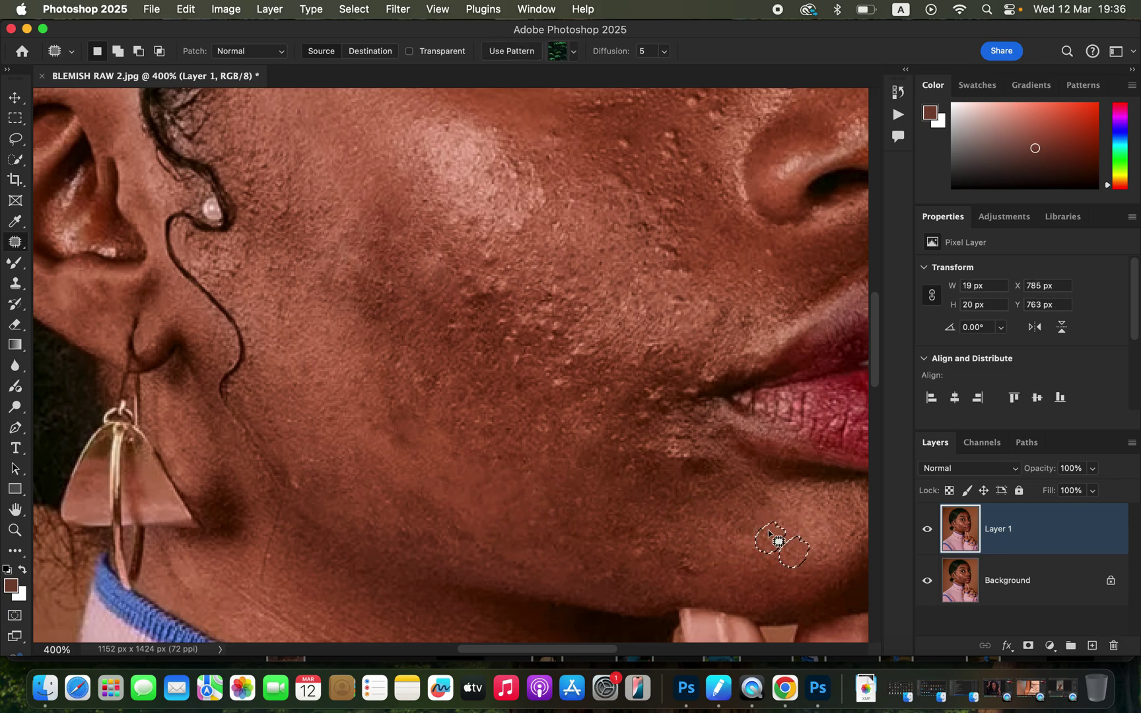
click(682, 551)
click(613, 254)
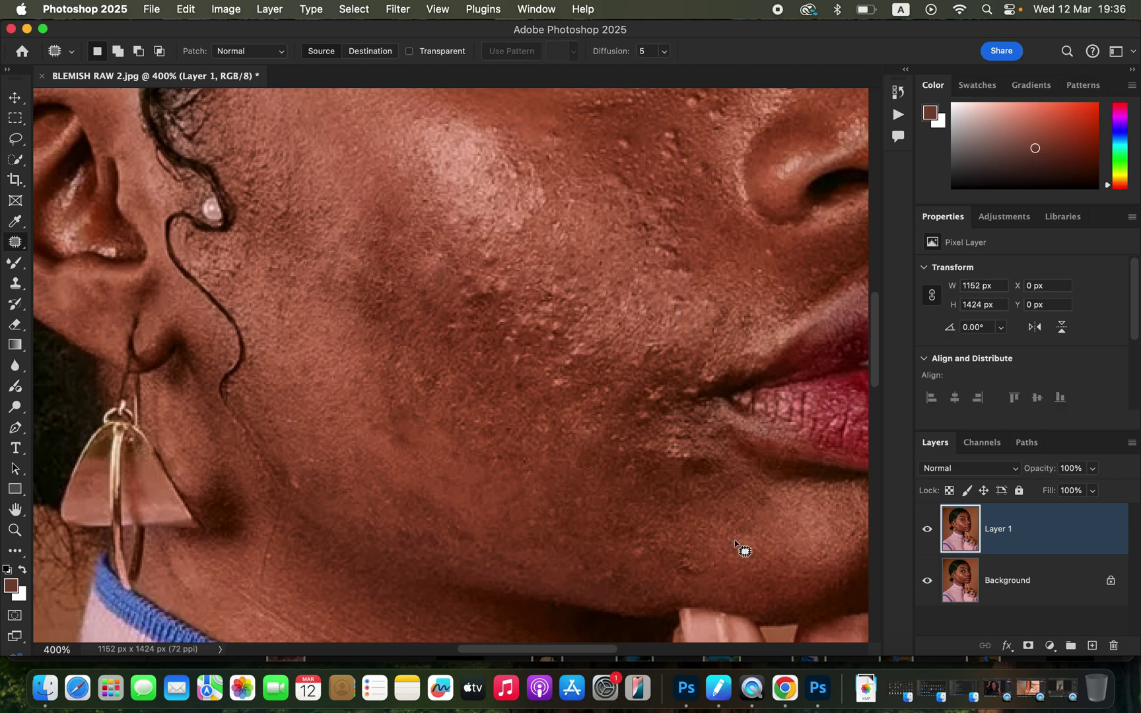
mouse_move(691, 548)
mouse_down()
mouse_move(701, 557)
mouse_move(691, 548)
mouse_up()
drag(698, 558, 720, 559)
key(super+d)
Patch the spots along the jawline between the chin and the lower cheek.
drag(643, 525, 643, 526)
drag(649, 547, 709, 558)
drag(716, 548, 711, 548)
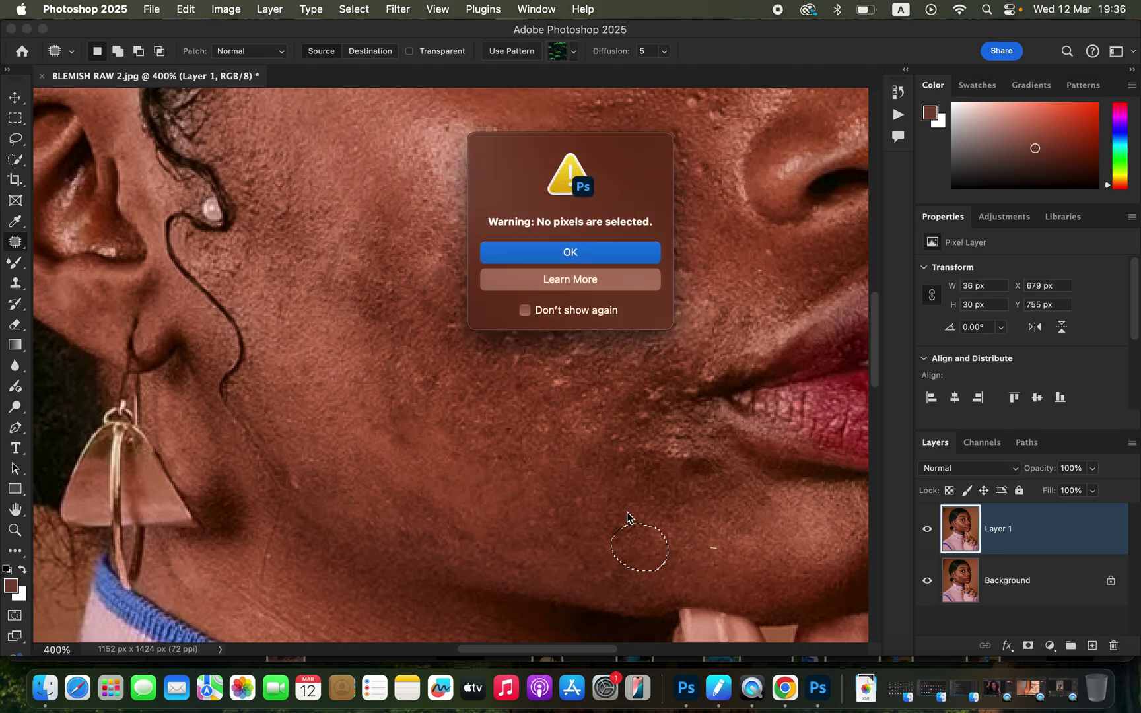
click(615, 252)
drag(577, 543, 585, 548)
drag(588, 550, 617, 521)
mouse_move(608, 535)
mouse_down()
mouse_move(564, 552)
mouse_move(621, 512)
mouse_up()
click(624, 468)
Patch the bumps in the centre of the lower cheek, about level with the lips.
mouse_move(543, 405)
mouse_down()
mouse_move(562, 436)
mouse_move(552, 420)
mouse_up()
drag(547, 425, 521, 422)
click(553, 375)
mouse_move(558, 372)
mouse_down()
mouse_move(542, 401)
mouse_move(563, 375)
mouse_move(585, 418)
mouse_up()
mouse_move(520, 372)
mouse_down()
mouse_move(504, 390)
mouse_move(522, 380)
mouse_move(536, 402)
mouse_up()
key(super+d)
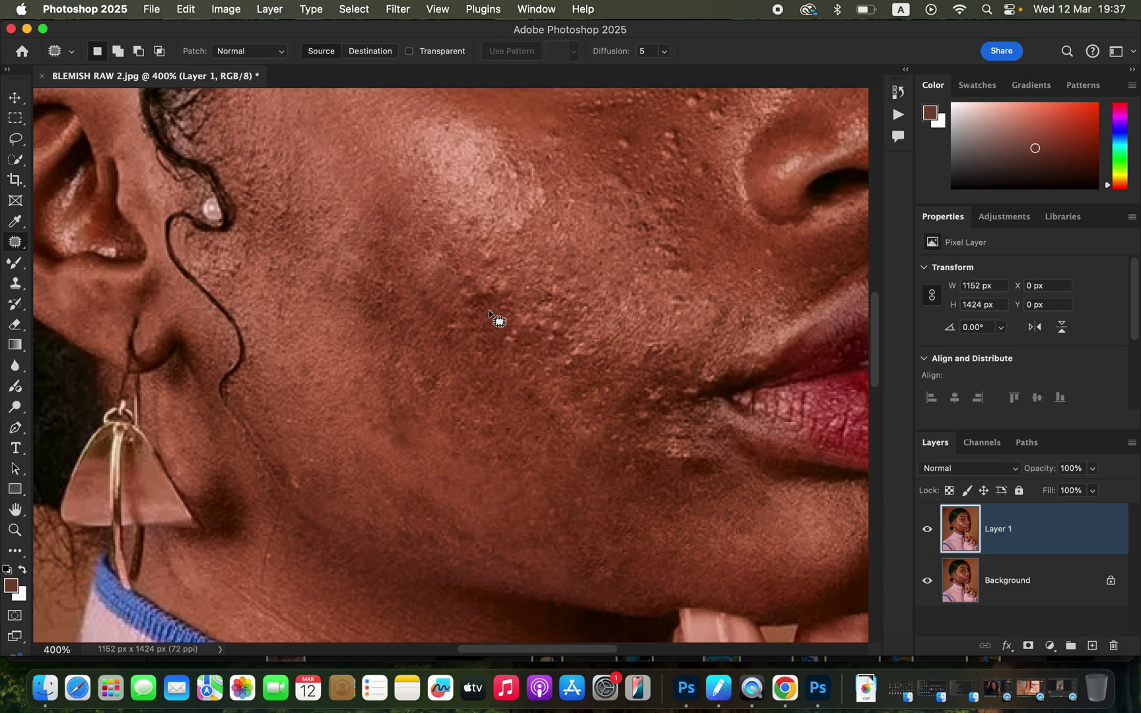
Patch the dense cluster of bumps in the centre of the dark cheek area with smoother skin around it.
mouse_move(456, 319)
mouse_down()
mouse_move(432, 300)
mouse_move(447, 332)
mouse_move(438, 367)
mouse_move(490, 336)
mouse_up()
key(super+d)
drag(483, 365, 483, 365)
key(super+d)
mouse_move(517, 328)
mouse_down()
mouse_move(533, 336)
mouse_move(519, 329)
mouse_up()
mouse_move(513, 351)
mouse_down()
mouse_move(494, 391)
mouse_move(503, 380)
mouse_up()
key(super+d)
drag(495, 263, 496, 263)
mouse_move(494, 274)
mouse_down()
mouse_move(530, 265)
mouse_move(445, 297)
mouse_move(502, 273)
mouse_move(428, 231)
mouse_up()
key(super+d)
key(super+d)
key(super+d)
Patch the bumps on the inner cheek between the dark area and the mouth corner.
mouse_move(575, 336)
mouse_down()
mouse_move(606, 330)
mouse_move(565, 384)
mouse_move(554, 347)
mouse_move(578, 316)
mouse_move(548, 295)
mouse_up()
key(super+d)
mouse_move(541, 294)
mouse_down()
mouse_move(512, 268)
mouse_move(518, 245)
mouse_up()
key(super+d)
drag(571, 371, 616, 334)
key(super+d)
drag(567, 298, 573, 297)
mouse_move(578, 313)
mouse_down()
mouse_move(611, 297)
mouse_move(594, 274)
mouse_move(608, 264)
mouse_up()
key(super+d)
key(super+d)
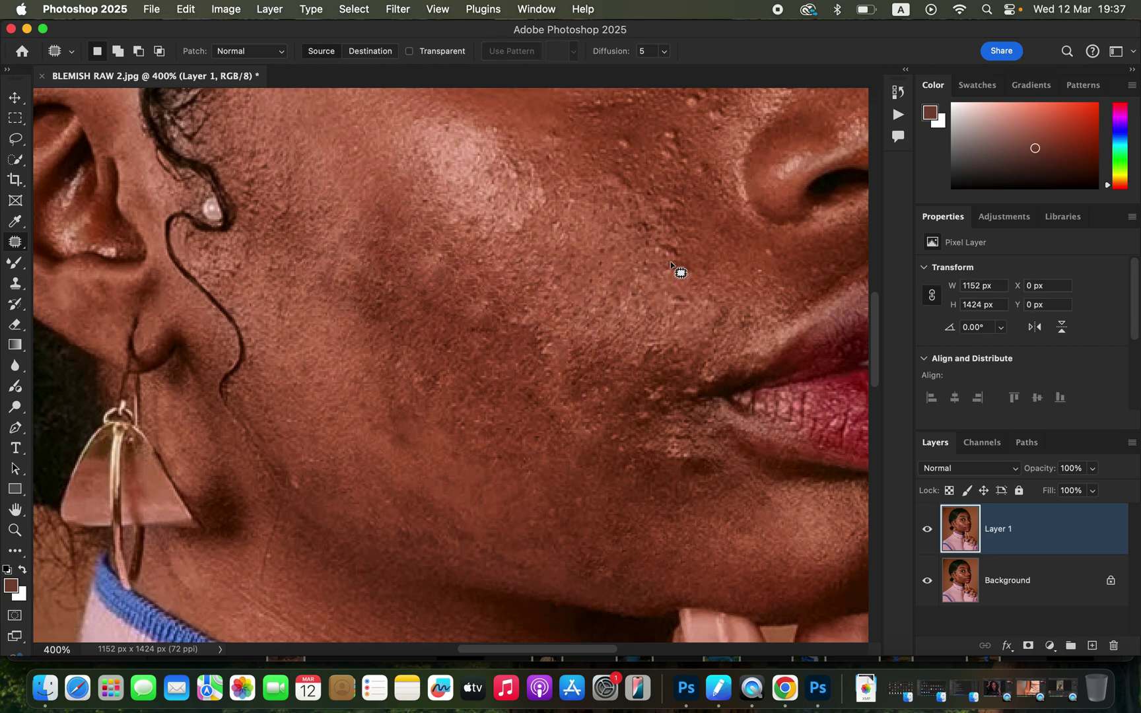
Patch the dark spots and bumps on the inner cheek between the nostril and the upper lip.
mouse_move(669, 244)
mouse_down()
mouse_move(678, 289)
mouse_move(646, 268)
mouse_up()
key(super+d)
mouse_move(649, 217)
mouse_down()
mouse_move(635, 249)
mouse_move(645, 223)
mouse_up()
drag(643, 227, 632, 257)
key(super+d)
mouse_move(669, 196)
mouse_down()
mouse_move(668, 211)
mouse_move(670, 198)
mouse_up()
drag(674, 216, 701, 242)
drag(705, 233, 710, 236)
click(645, 256)
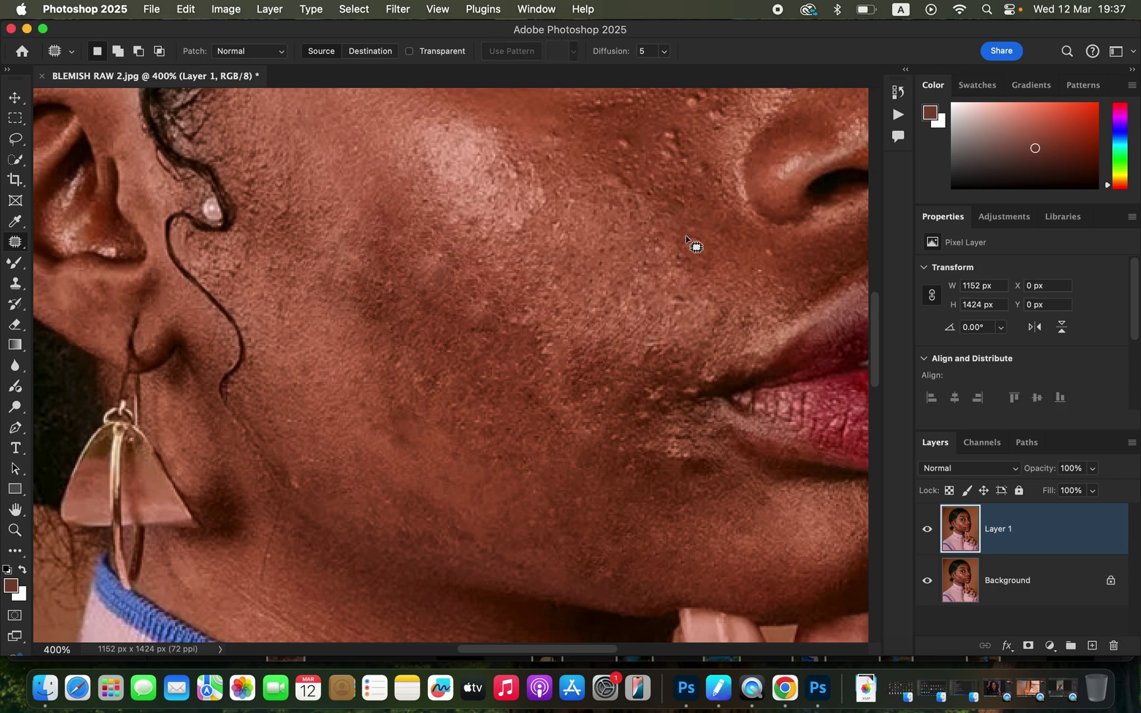
Patch the raised bumps on the cheek directly beside the nose.
drag(708, 173, 715, 182)
key(super+d)
drag(674, 139, 672, 132)
mouse_move(675, 152)
mouse_down()
mouse_move(700, 177)
mouse_move(710, 167)
mouse_up()
key(super+d)
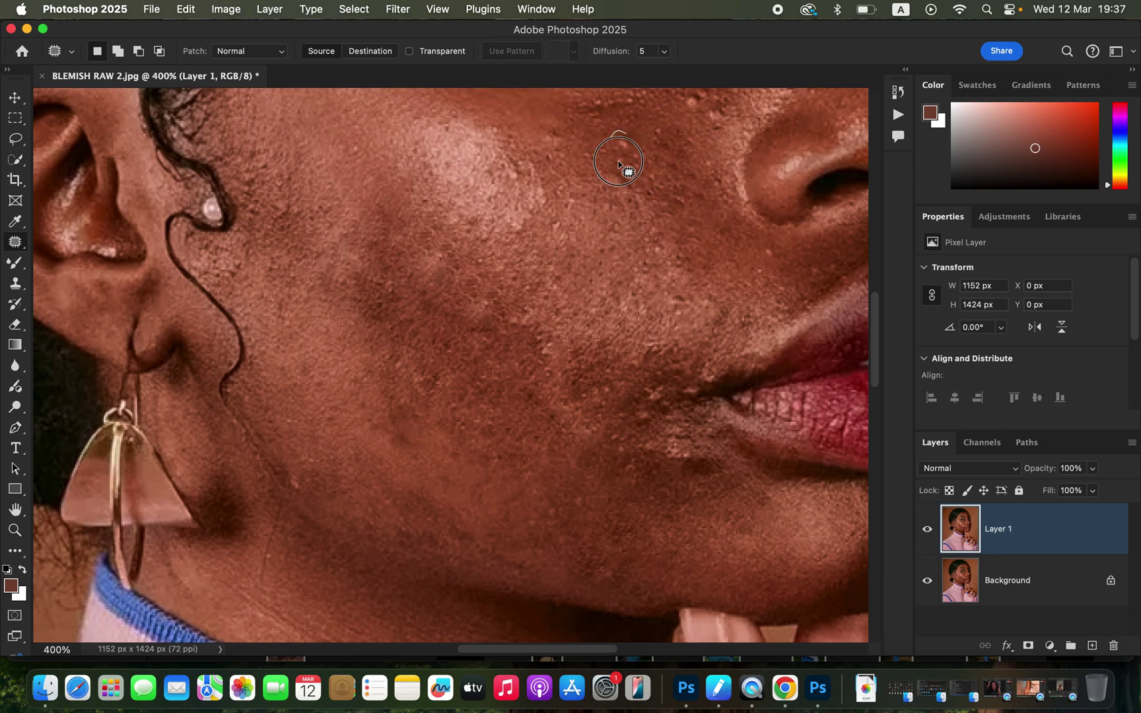
mouse_move(598, 155)
mouse_down()
mouse_move(634, 202)
mouse_move(596, 156)
mouse_move(612, 135)
mouse_up()
key(super+d)
Patch the bumps along the inner edge of the bright cheekbone highlight.
drag(503, 165, 506, 158)
mouse_move(508, 173)
mouse_down()
mouse_move(507, 201)
mouse_move(528, 155)
mouse_up()
key(super+d)
drag(534, 173, 562, 200)
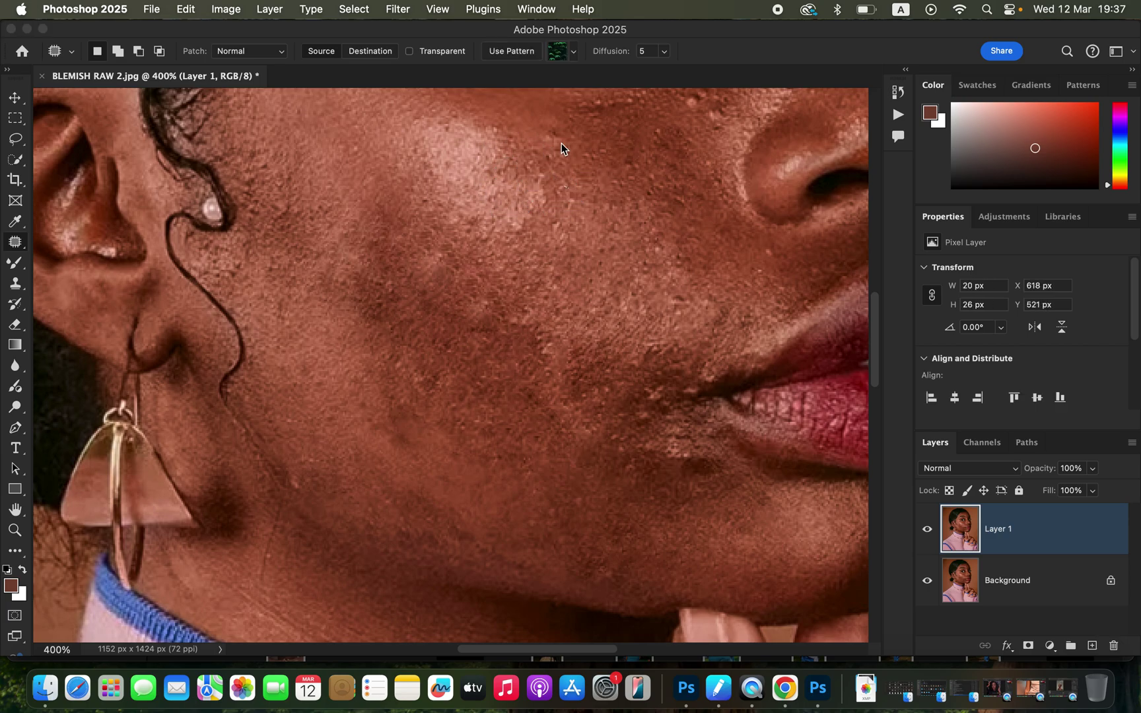
click(585, 256)
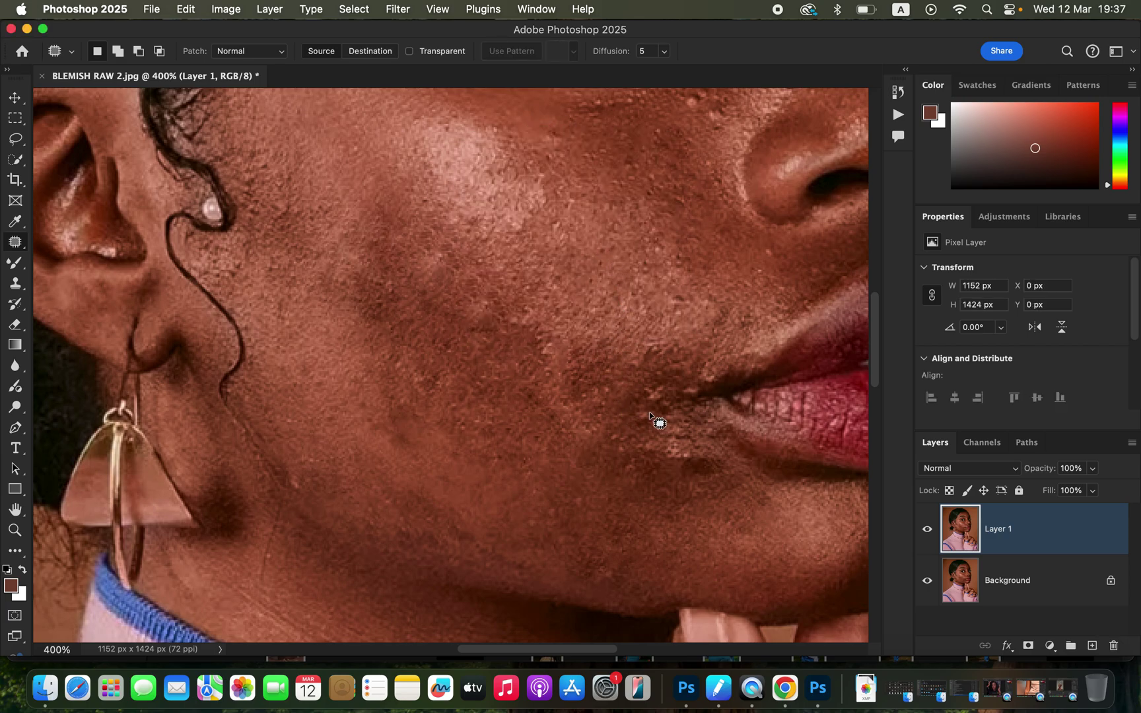
Patch the raised bumps on the lower cheek between the dark patch and the skin beside the mouth corner.
mouse_move(548, 353)
mouse_down()
mouse_move(556, 344)
mouse_move(515, 344)
mouse_move(527, 314)
mouse_up()
key(super+d)
drag(525, 320, 562, 324)
key(super+d)
mouse_move(645, 400)
mouse_down()
mouse_move(651, 437)
mouse_move(651, 417)
mouse_up()
mouse_move(645, 419)
mouse_down()
mouse_move(621, 415)
mouse_move(638, 416)
mouse_move(634, 392)
mouse_up()
key(super+d)
key(super+d)
Patch the small bumps on the cheek above the mouth corner, up towards the upper lip and nostril.
mouse_move(646, 341)
mouse_down()
mouse_move(648, 380)
mouse_move(647, 342)
mouse_up()
drag(642, 349, 627, 329)
key(super+d)
drag(677, 295, 651, 286)
key(super+d)
mouse_move(746, 288)
mouse_down()
mouse_move(754, 319)
mouse_move(749, 285)
mouse_up()
key(super+d)
drag(701, 324, 705, 319)
drag(705, 318, 742, 277)
key(super+d)
Patch the light raised bumps just below the mouth corner and the spots on the adjacent cheek.
mouse_move(535, 396)
mouse_down()
mouse_move(511, 429)
mouse_move(536, 389)
mouse_up()
mouse_move(682, 440)
mouse_down()
mouse_move(655, 442)
mouse_move(699, 486)
mouse_move(725, 460)
mouse_move(690, 454)
mouse_move(668, 497)
mouse_up()
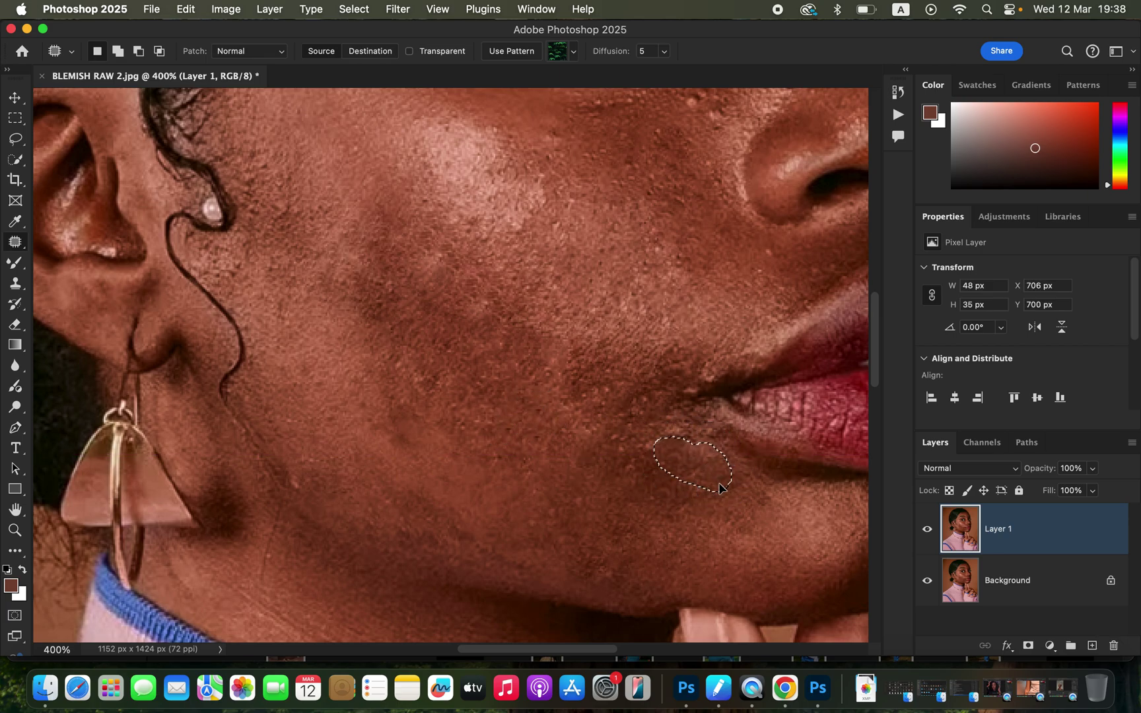
mouse_move(624, 396)
mouse_down()
mouse_move(655, 379)
mouse_move(686, 387)
mouse_move(670, 372)
mouse_up()
key(super+d)
key(super+d)
Patch the bumps in the dark crease directly outside the mouth corner.
mouse_move(704, 360)
mouse_down()
mouse_move(720, 377)
mouse_move(709, 333)
mouse_move(669, 342)
mouse_move(686, 382)
mouse_move(670, 346)
mouse_up()
key(super+d)
mouse_move(686, 374)
mouse_down()
mouse_move(677, 344)
mouse_move(644, 327)
mouse_up()
key(super+d)
key(super+d)
Patch the small blemish on the jaw near the earring, below the loose curl.
mouse_move(283, 468)
mouse_down()
mouse_move(306, 502)
mouse_move(287, 467)
mouse_up()
drag(306, 488, 337, 501)
key(super+d)
Patch the small marks on the upper cheek between the cheekbone highlight and the nose.
drag(600, 336, 504, 493)
drag(445, 324, 443, 318)
drag(445, 327, 461, 348)
key(super+d)
mouse_move(496, 291)
mouse_down()
mouse_move(475, 308)
mouse_move(491, 292)
mouse_up()
mouse_move(484, 307)
mouse_down()
mouse_move(505, 284)
mouse_move(508, 324)
mouse_up()
key(super+d)
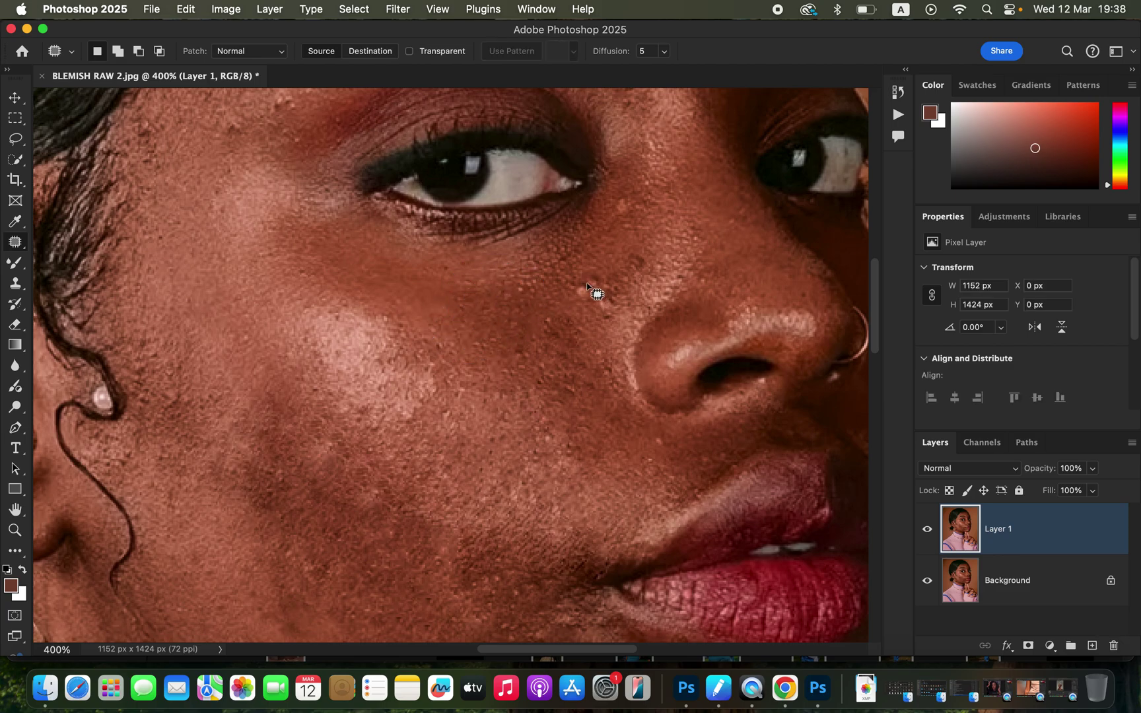
Patch the light bumps on the cheek between the inner eye corner and the nostril wing.
drag(589, 276, 590, 277)
key(super+d)
mouse_move(584, 285)
mouse_down()
mouse_move(613, 270)
mouse_move(635, 298)
mouse_move(626, 262)
mouse_up()
mouse_move(615, 288)
mouse_down()
mouse_move(616, 258)
mouse_move(584, 249)
mouse_up()
key(super+d)
Patch the bump on the side of the nose bridge and the spots between the nostril and upper lip.
mouse_move(629, 206)
mouse_down()
mouse_move(639, 208)
mouse_move(629, 201)
mouse_up()
mouse_move(621, 217)
mouse_down()
mouse_move(642, 220)
mouse_move(634, 288)
mouse_move(644, 231)
mouse_up()
key(super+d)
key(super+d)
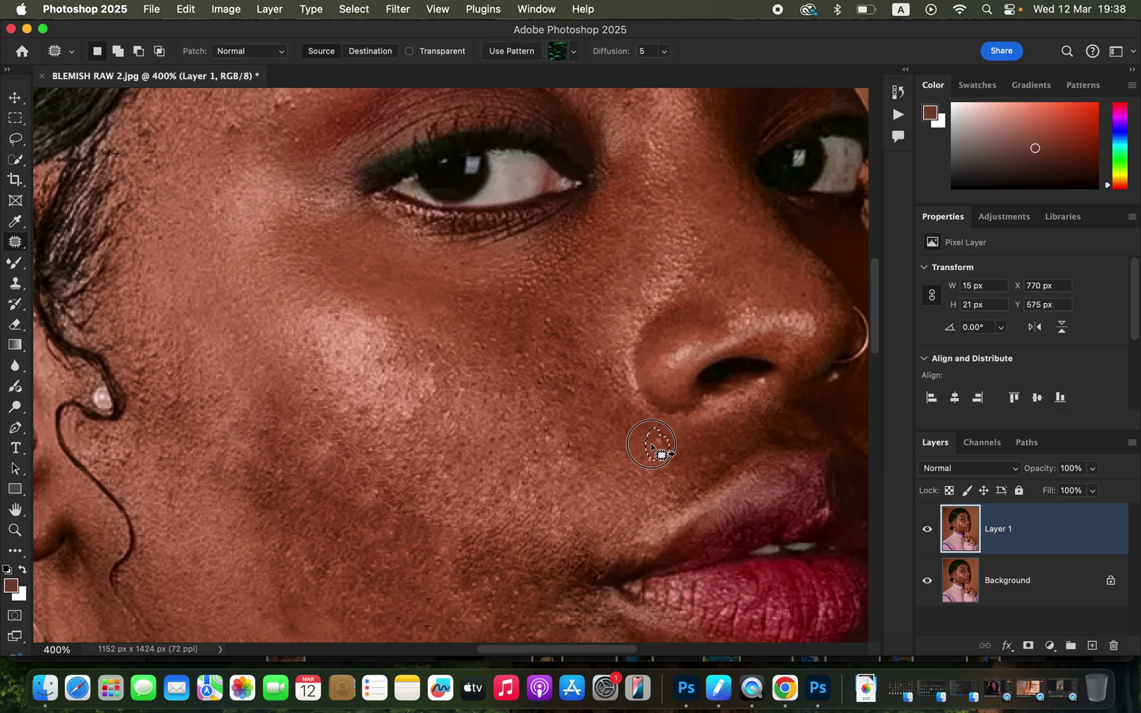
mouse_move(721, 455)
mouse_down()
mouse_move(718, 466)
mouse_move(702, 447)
mouse_up()
key(super+d)
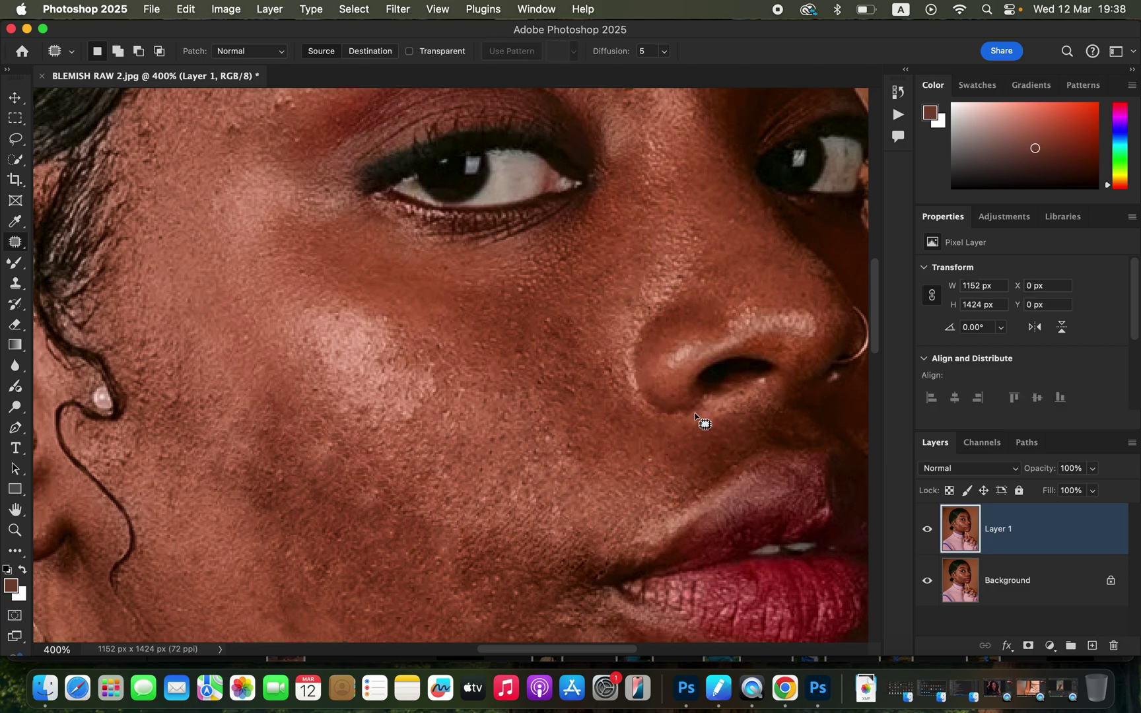
Patch the blemishes on the temple below the outer end of the eyebrow.
scroll(653, 318, up, 10)
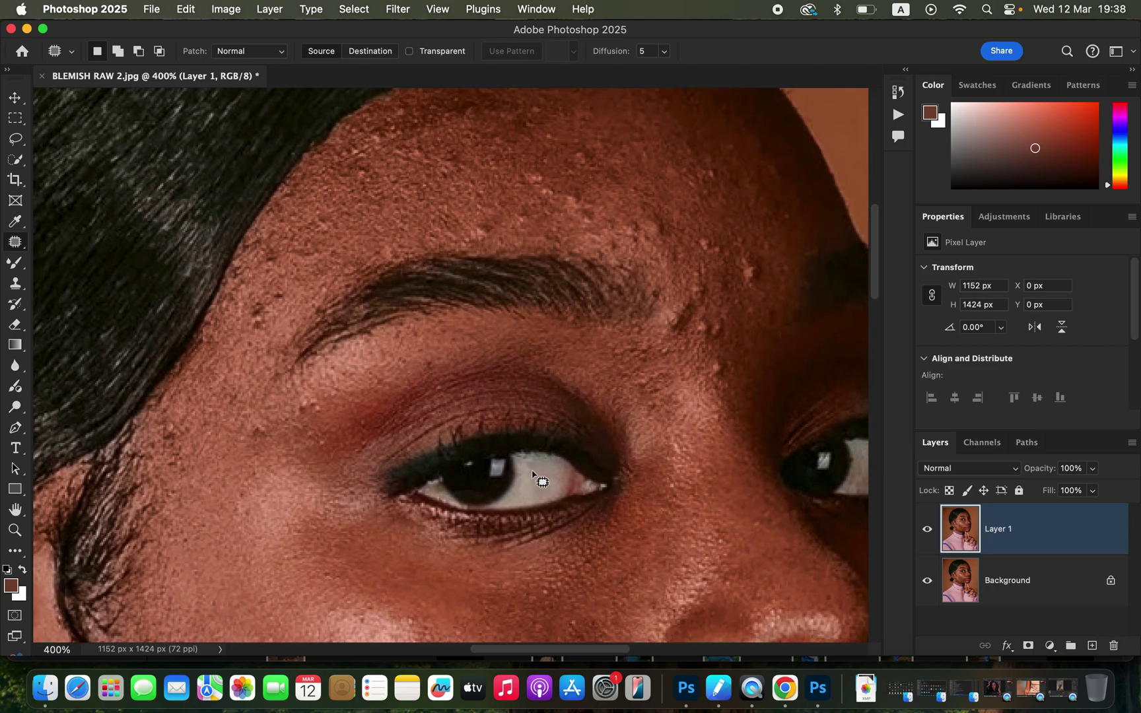
mouse_move(322, 417)
mouse_down()
mouse_move(259, 414)
mouse_move(257, 424)
mouse_move(327, 396)
mouse_move(286, 385)
mouse_up()
key(super+d)
key(super+d)
Patch the prominent raised bumps between the eyebrows.
drag(543, 347, 504, 438)
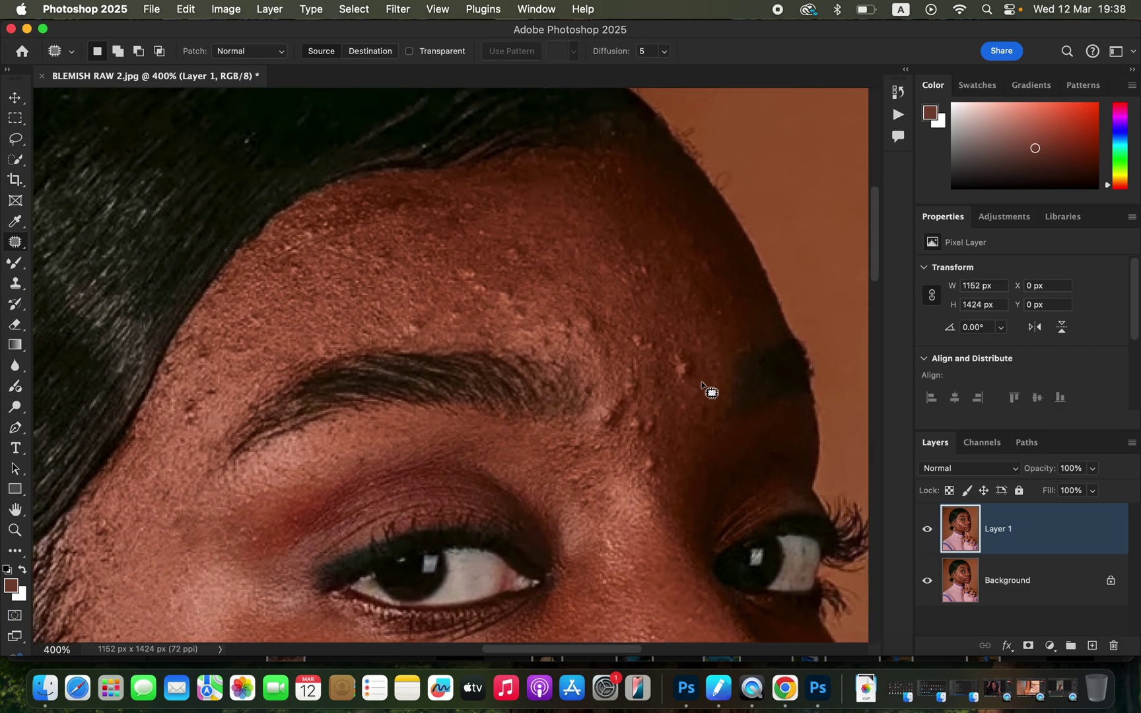
mouse_move(668, 351)
mouse_down()
mouse_move(688, 369)
mouse_move(688, 412)
mouse_move(651, 413)
mouse_move(676, 394)
mouse_up()
key(super+d)
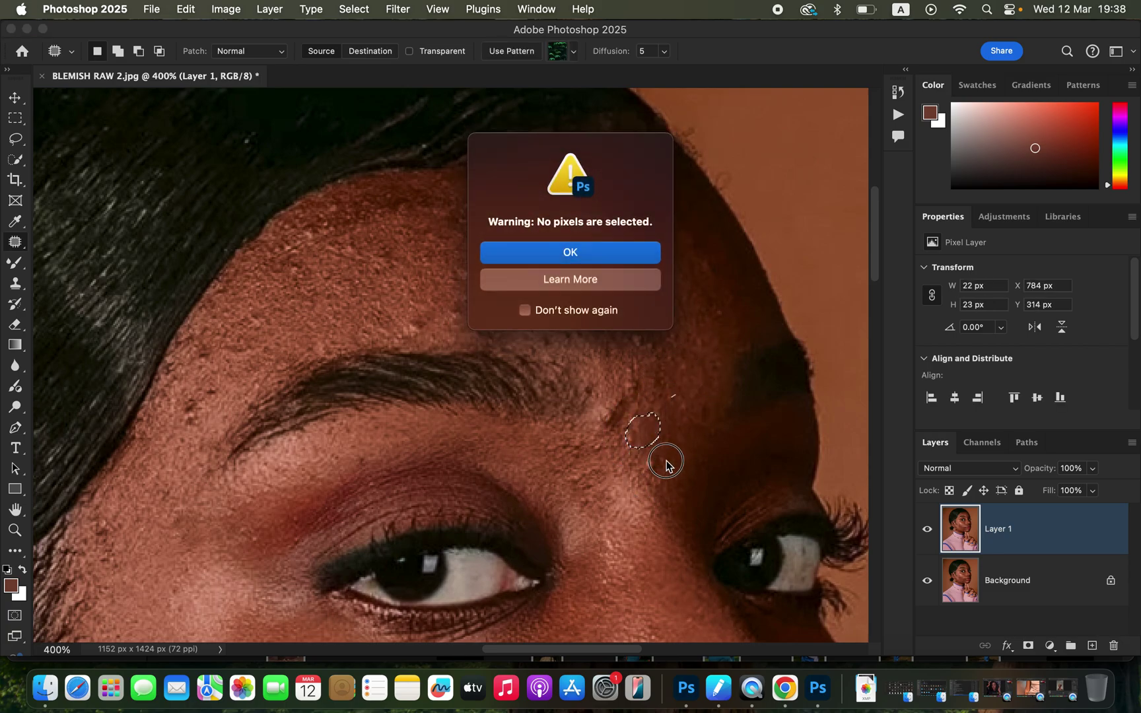
click(632, 260)
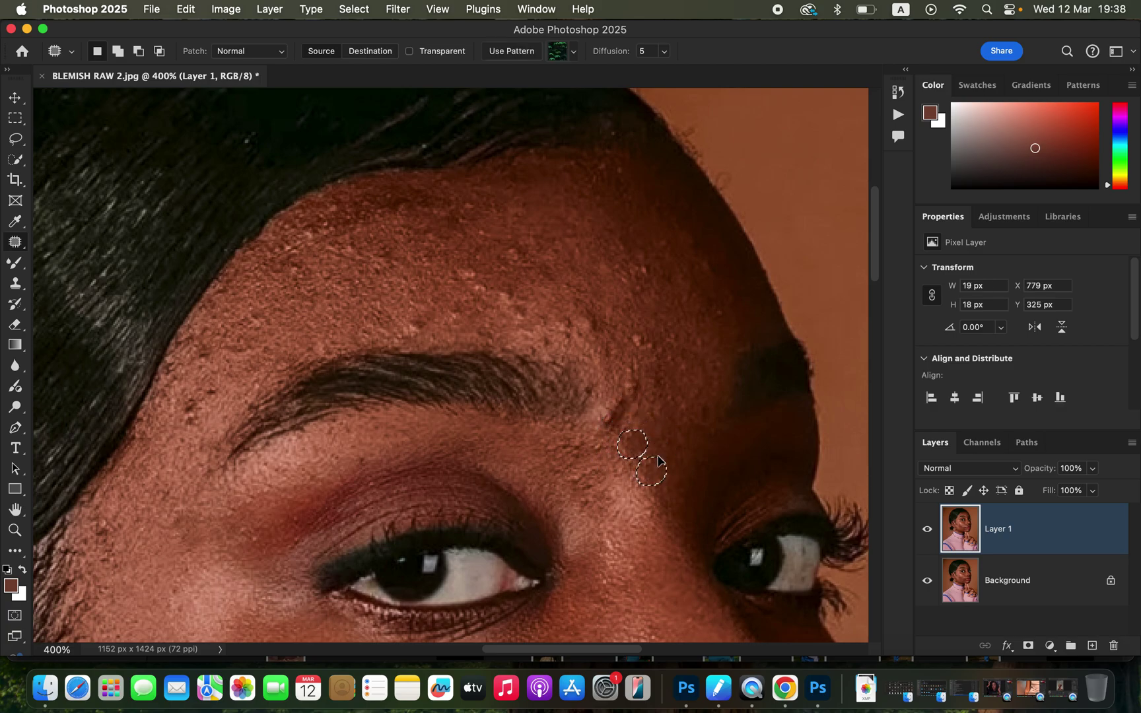
mouse_move(627, 377)
mouse_down()
mouse_move(593, 411)
mouse_move(643, 383)
mouse_move(628, 377)
mouse_up()
drag(632, 404, 660, 450)
click(680, 392)
Patch the bumps on the shaded centre of the forehead above the nose bridge.
mouse_move(623, 341)
mouse_down()
mouse_move(652, 331)
mouse_move(644, 316)
mouse_up()
mouse_move(647, 346)
mouse_down()
mouse_move(657, 306)
mouse_move(623, 366)
mouse_move(650, 333)
mouse_up()
mouse_move(638, 263)
mouse_down()
mouse_move(618, 269)
mouse_move(646, 250)
mouse_move(653, 314)
mouse_up()
click(698, 280)
mouse_move(689, 256)
mouse_down()
mouse_move(708, 240)
mouse_move(672, 259)
mouse_up()
click(714, 246)
Patch the cluster of light bumps on the forehead above the inner end of the eyebrow.
mouse_move(571, 304)
mouse_down()
mouse_move(578, 313)
mouse_move(570, 306)
mouse_up()
mouse_move(575, 328)
mouse_down()
mouse_move(622, 338)
mouse_move(628, 329)
mouse_up()
click(528, 304)
mouse_move(509, 284)
mouse_down()
mouse_move(534, 303)
mouse_move(514, 286)
mouse_up()
drag(527, 304, 545, 288)
click(503, 271)
mouse_move(472, 262)
mouse_down()
mouse_move(484, 278)
mouse_move(478, 266)
mouse_up()
mouse_move(494, 286)
mouse_down()
mouse_move(521, 276)
mouse_move(525, 243)
mouse_up()
click(415, 324)
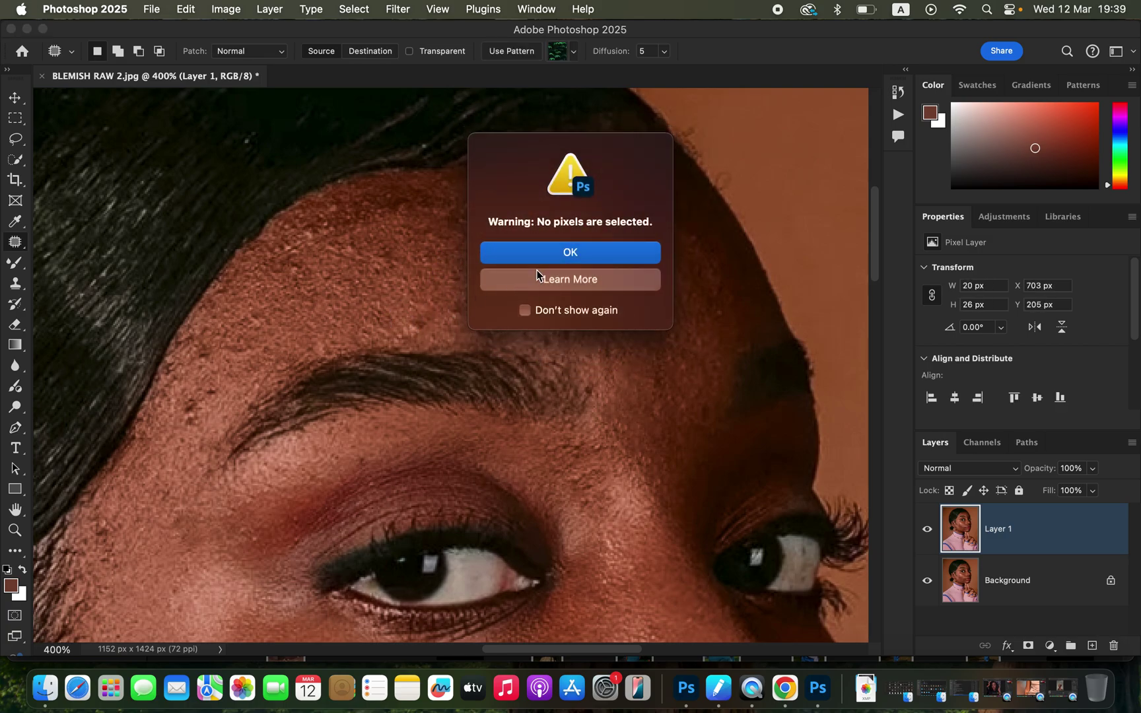
Patch the bumps from just above the eyebrow arch up through the middle of the forehead.
key(Return)
mouse_move(393, 336)
mouse_down()
mouse_move(410, 311)
mouse_move(433, 332)
mouse_move(419, 295)
mouse_up()
mouse_move(417, 310)
mouse_down()
mouse_move(429, 290)
mouse_move(480, 320)
mouse_move(470, 296)
mouse_up()
mouse_move(462, 310)
mouse_down()
mouse_move(462, 263)
mouse_move(502, 257)
mouse_up()
click(503, 251)
drag(512, 276, 505, 235)
click(474, 234)
drag(456, 202, 471, 218)
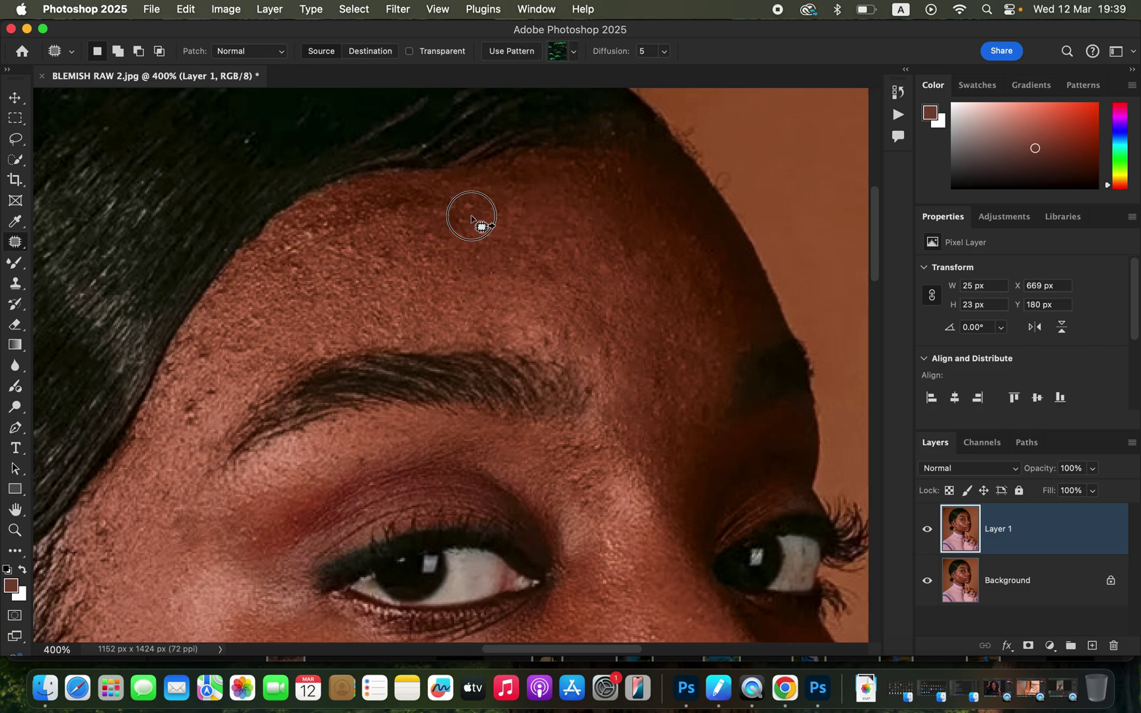
Patch the rough skin on the upper forehead along the hairline.
click(458, 238)
mouse_move(375, 253)
mouse_down()
mouse_move(387, 290)
mouse_move(379, 254)
mouse_move(414, 284)
mouse_up()
click(377, 226)
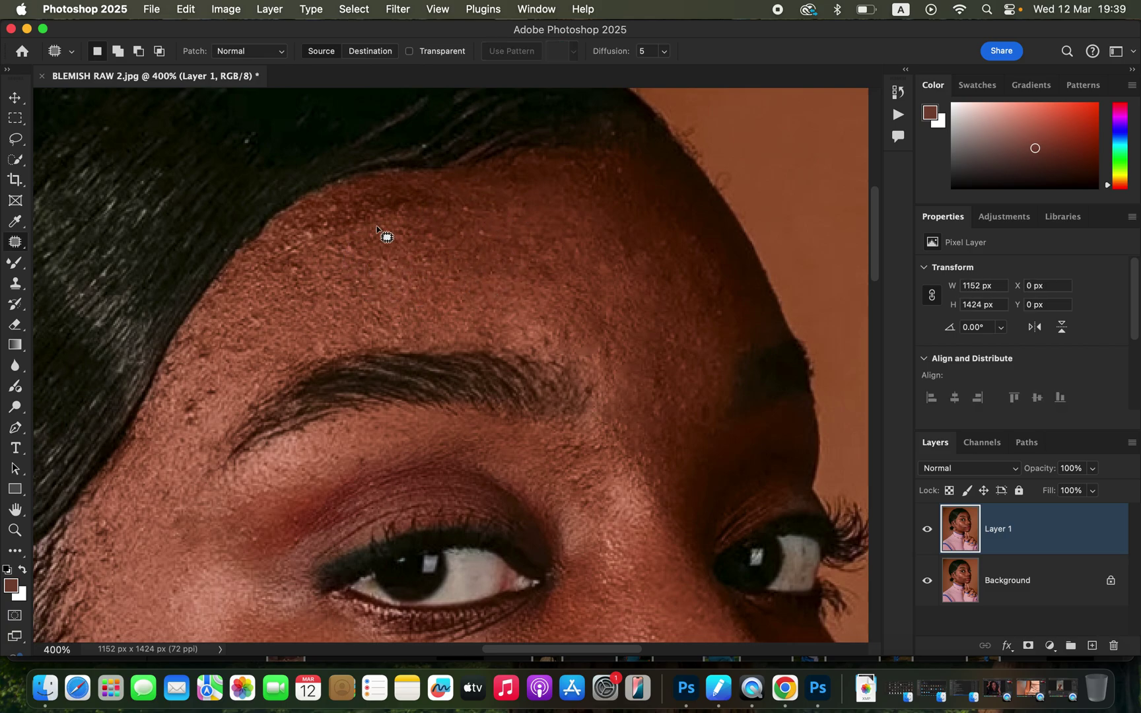
mouse_move(333, 206)
mouse_down()
mouse_move(280, 257)
mouse_move(350, 206)
mouse_move(454, 222)
mouse_move(402, 222)
mouse_up()
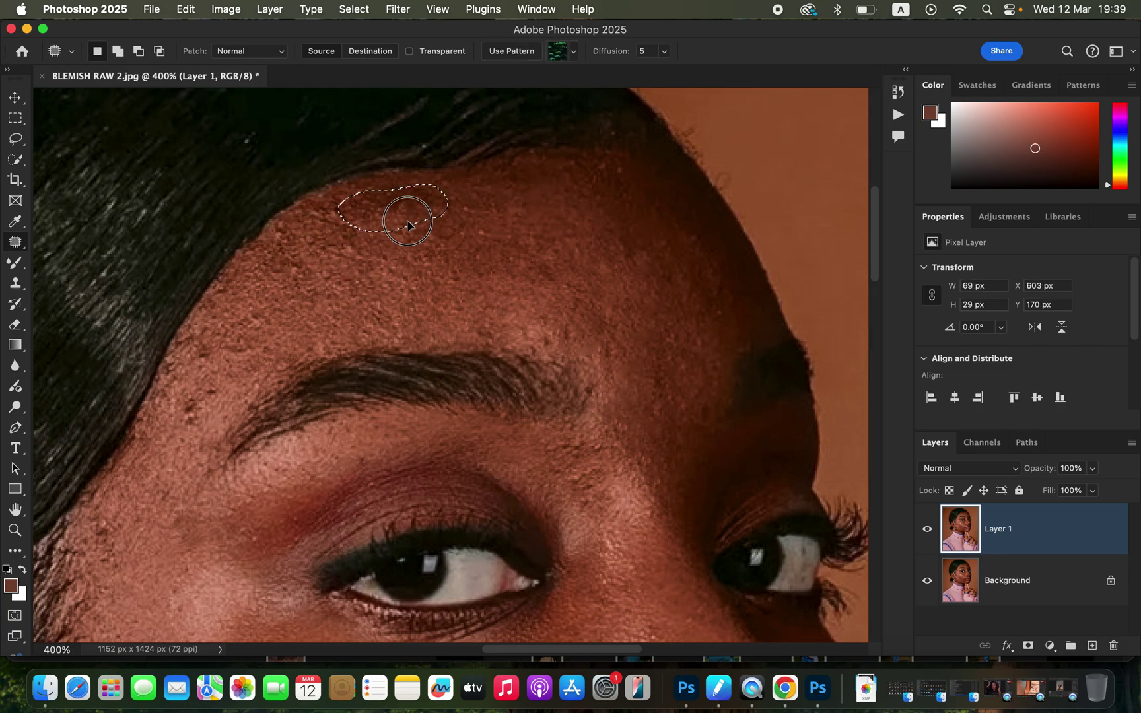
click(405, 223)
drag(331, 235, 333, 228)
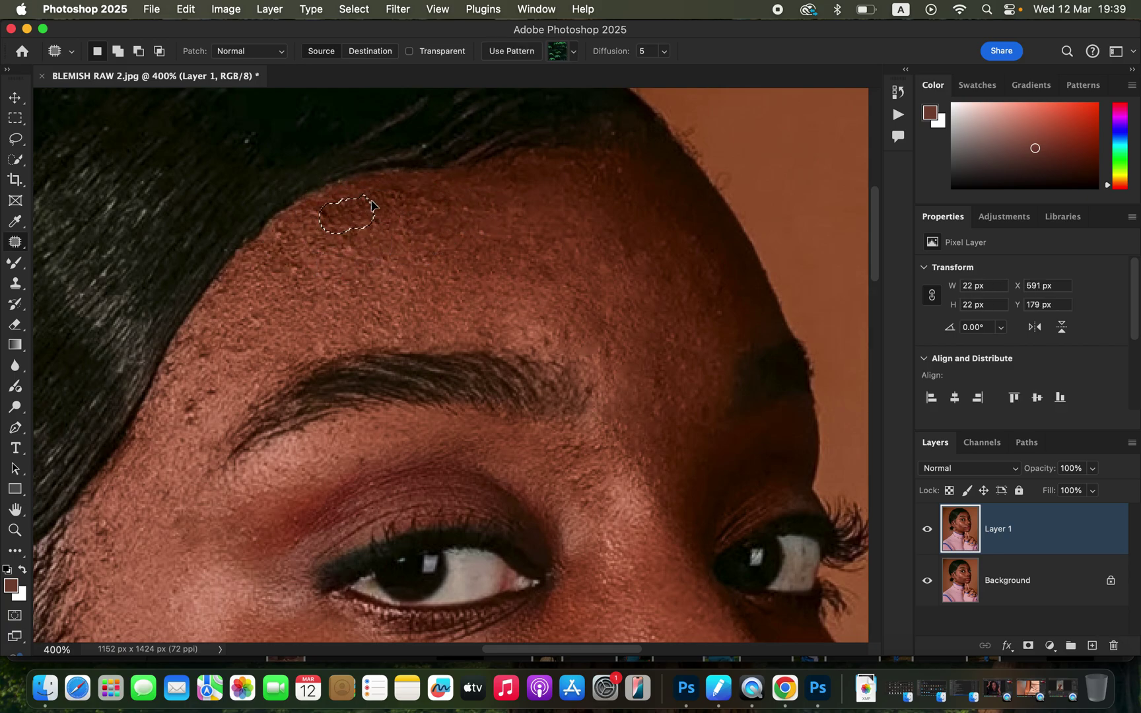
Patch the dark spots beside the outer eyebrow and the bumps on the outer forehead near the hairline.
click(223, 367)
mouse_move(188, 388)
mouse_down()
mouse_move(198, 391)
mouse_move(199, 363)
mouse_move(204, 422)
mouse_move(181, 369)
mouse_move(221, 341)
mouse_up()
click(227, 362)
click(222, 353)
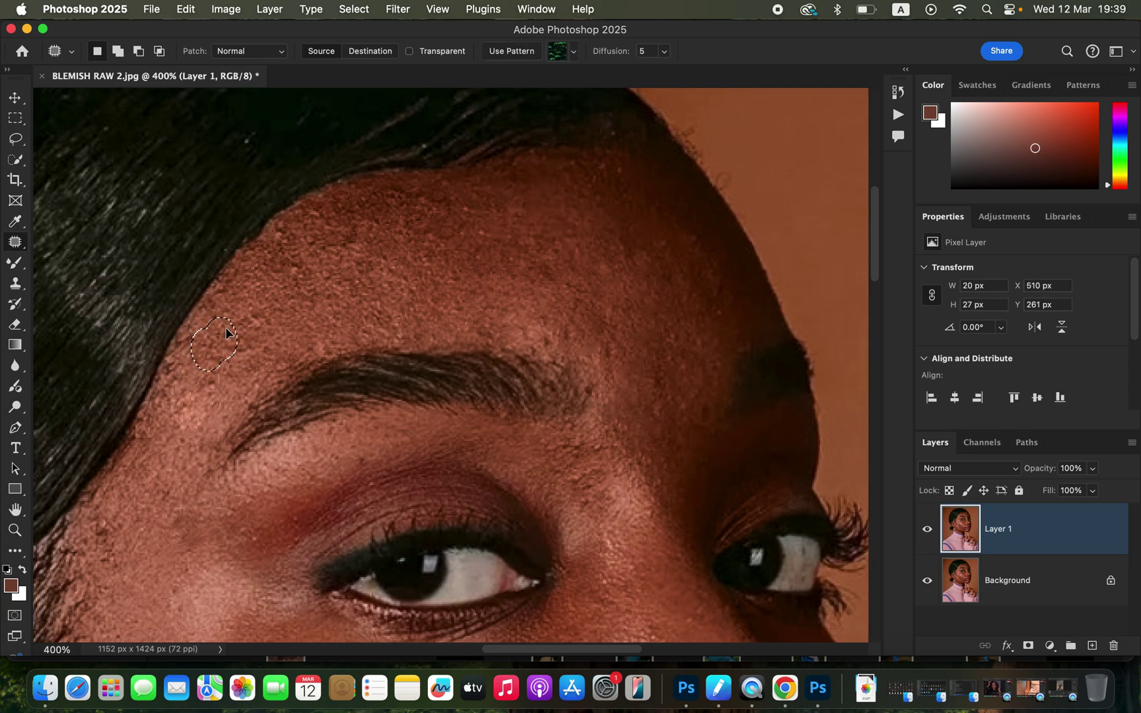
mouse_move(306, 271)
mouse_down()
mouse_move(298, 259)
mouse_move(386, 259)
mouse_up()
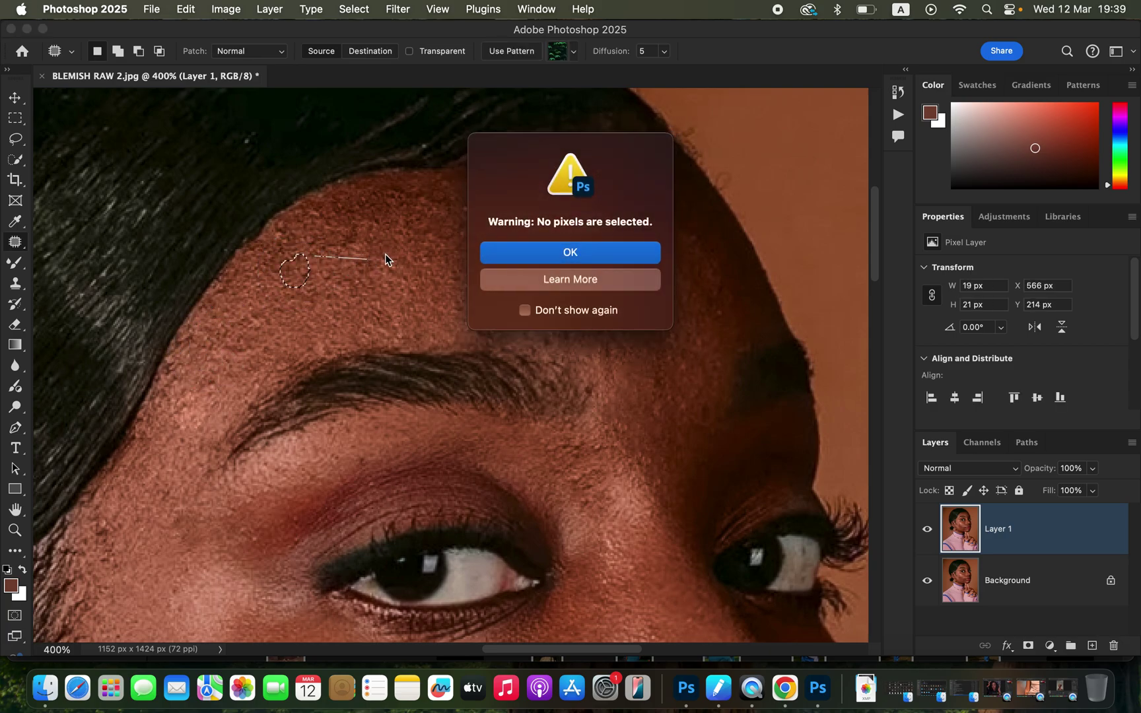
click(620, 253)
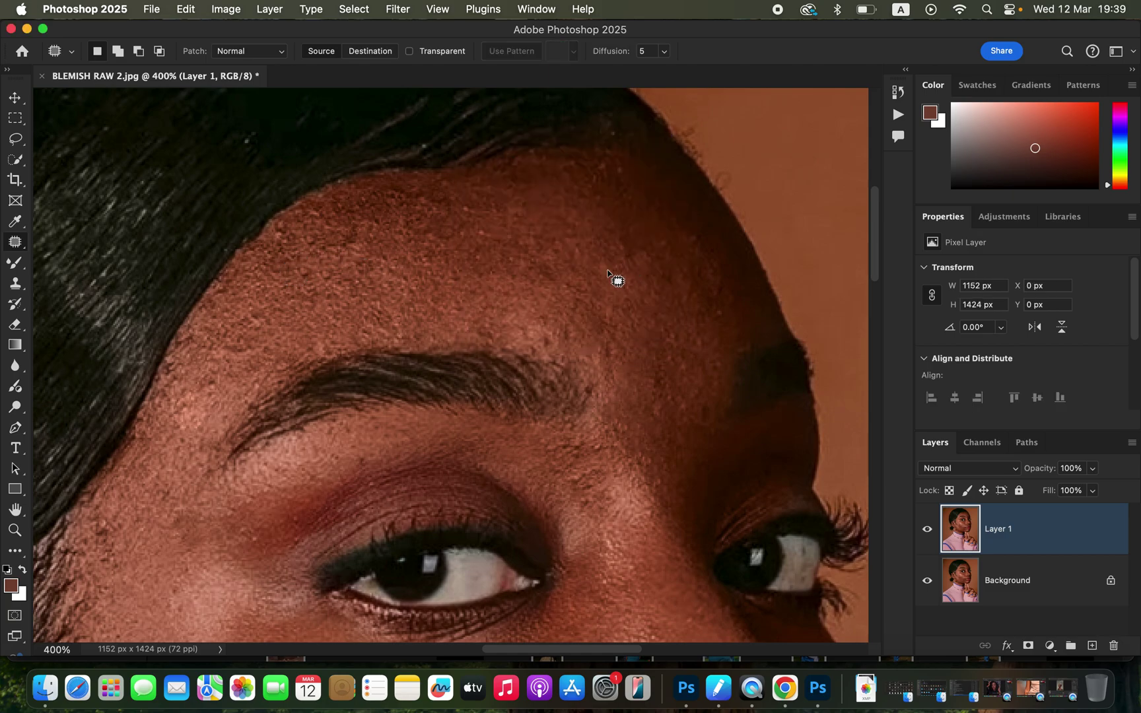
Check the whole portrait, then patch the remaining blemish between the eyebrows.
key(super+minus)
key(super+minus)
key(super+minus)
key(super+minus)
key(super+plus)
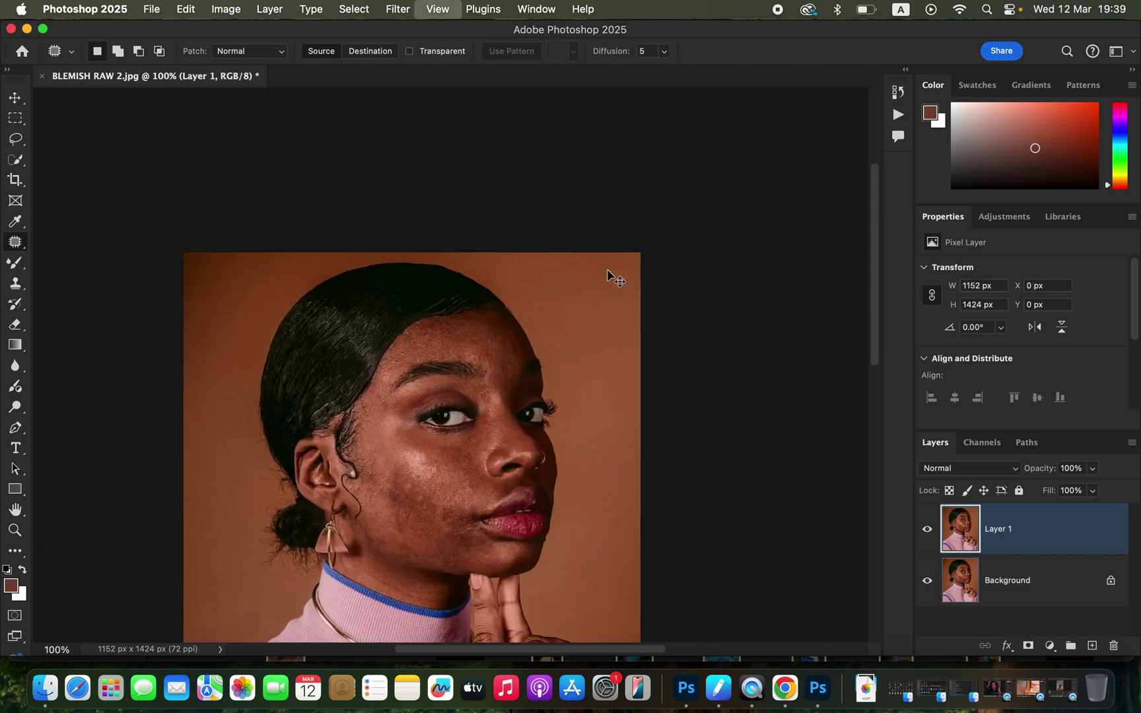
key(super+equal)
key(super+equal)
key(super+equal)
drag(605, 492, 600, 262)
mouse_move(647, 187)
mouse_down()
mouse_move(657, 199)
mouse_move(638, 197)
mouse_move(612, 164)
mouse_up()
drag(615, 173, 632, 163)
key(super+d)
Patch the remaining bumps on the lower cheek around and below the mouth corner.
drag(567, 484, 559, 219)
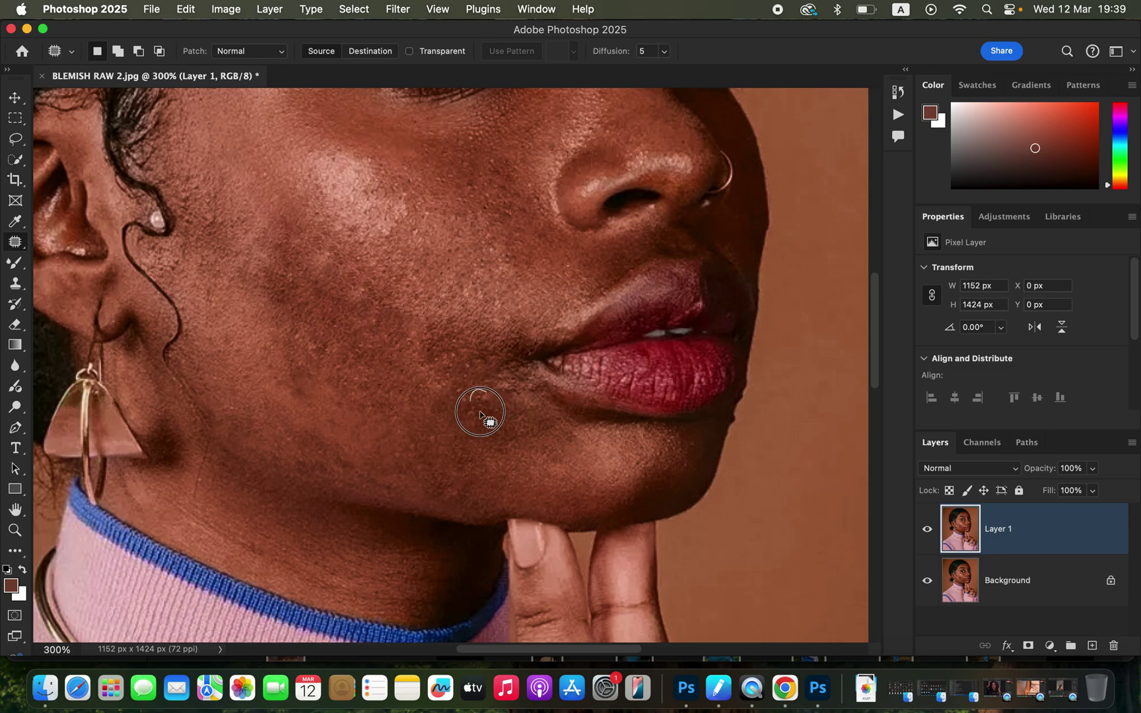
mouse_move(473, 395)
mouse_down()
mouse_move(461, 389)
mouse_move(470, 416)
mouse_up()
key(super+d)
mouse_move(466, 349)
mouse_down()
mouse_move(470, 369)
mouse_move(436, 376)
mouse_move(435, 340)
mouse_move(390, 320)
mouse_up()
key(super+d)
mouse_move(491, 368)
mouse_down()
mouse_move(453, 363)
mouse_move(507, 391)
mouse_move(522, 407)
mouse_move(512, 411)
mouse_up()
key(super+d)
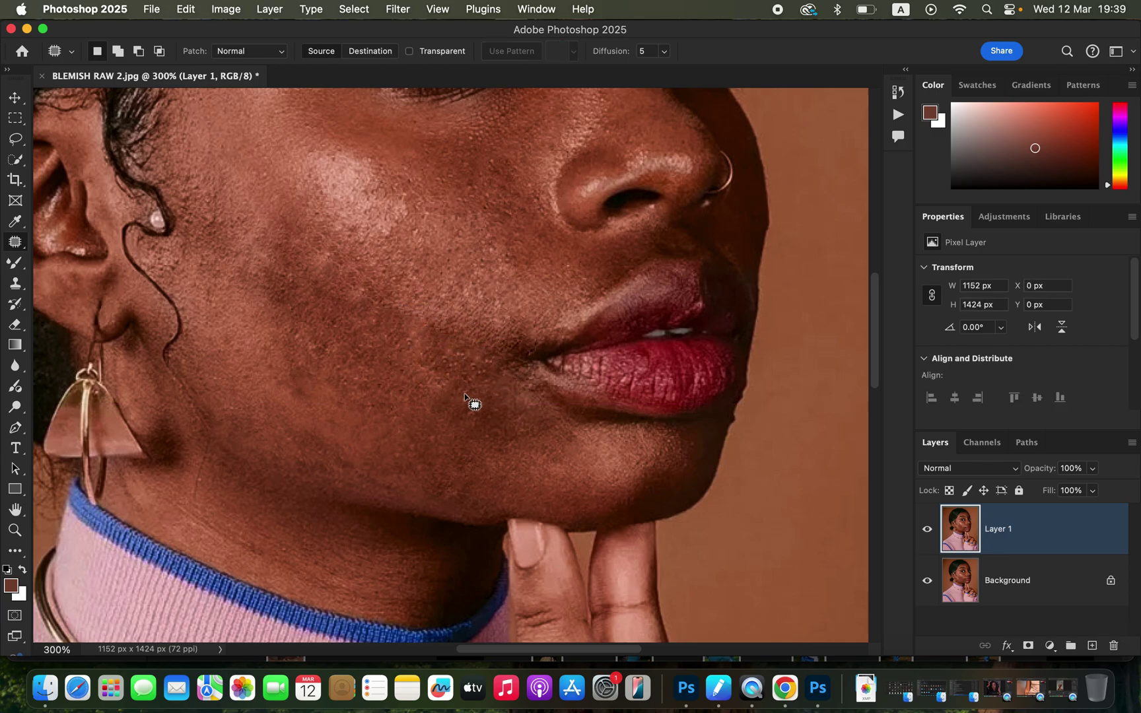
Compare the retouched skin with the original by hiding and showing Layer 1.
key(super+minus)
key(super+minus)
key(super+minus)
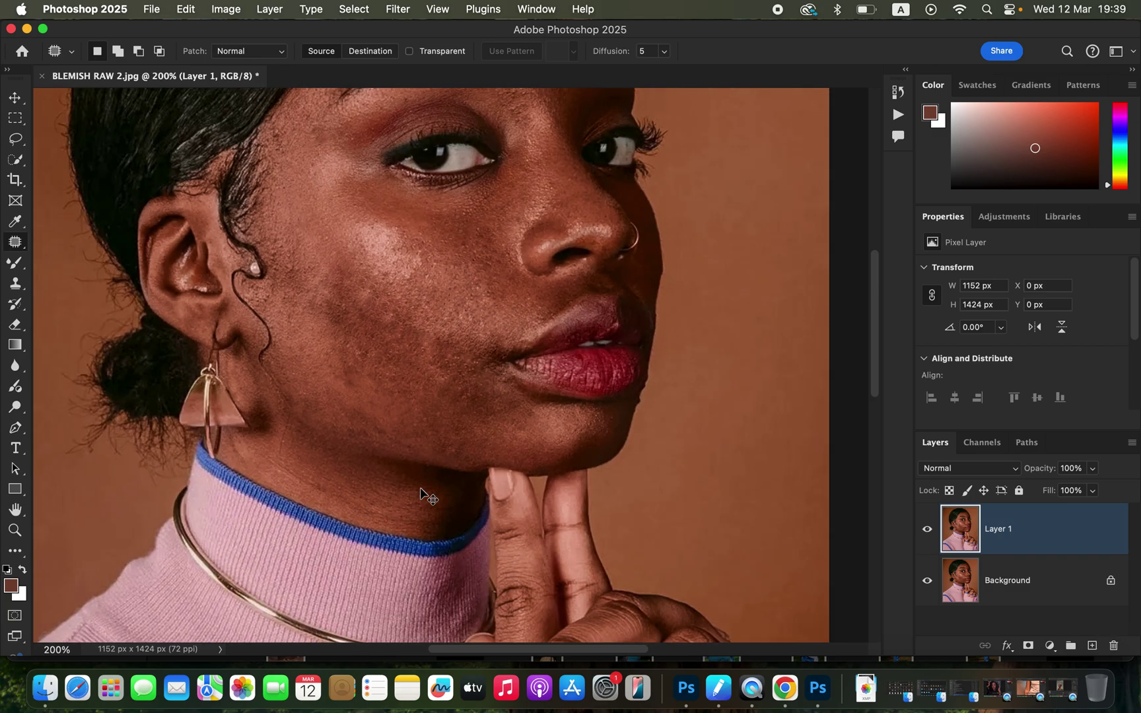
key(super+equal)
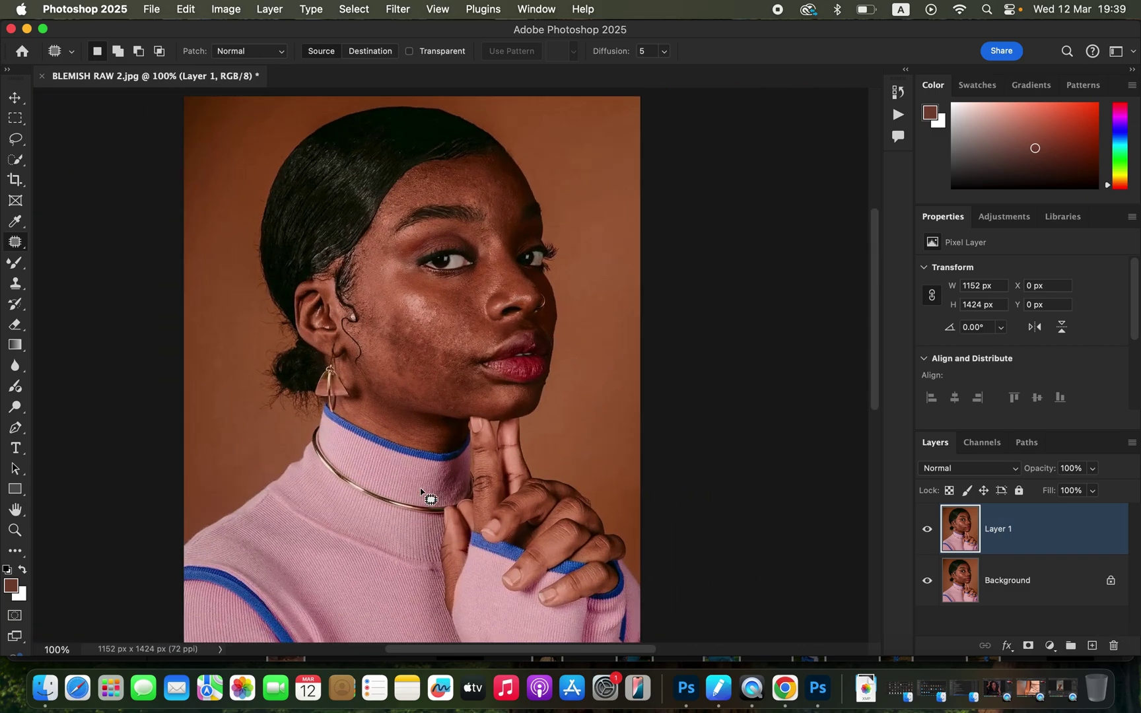
key(super+equal)
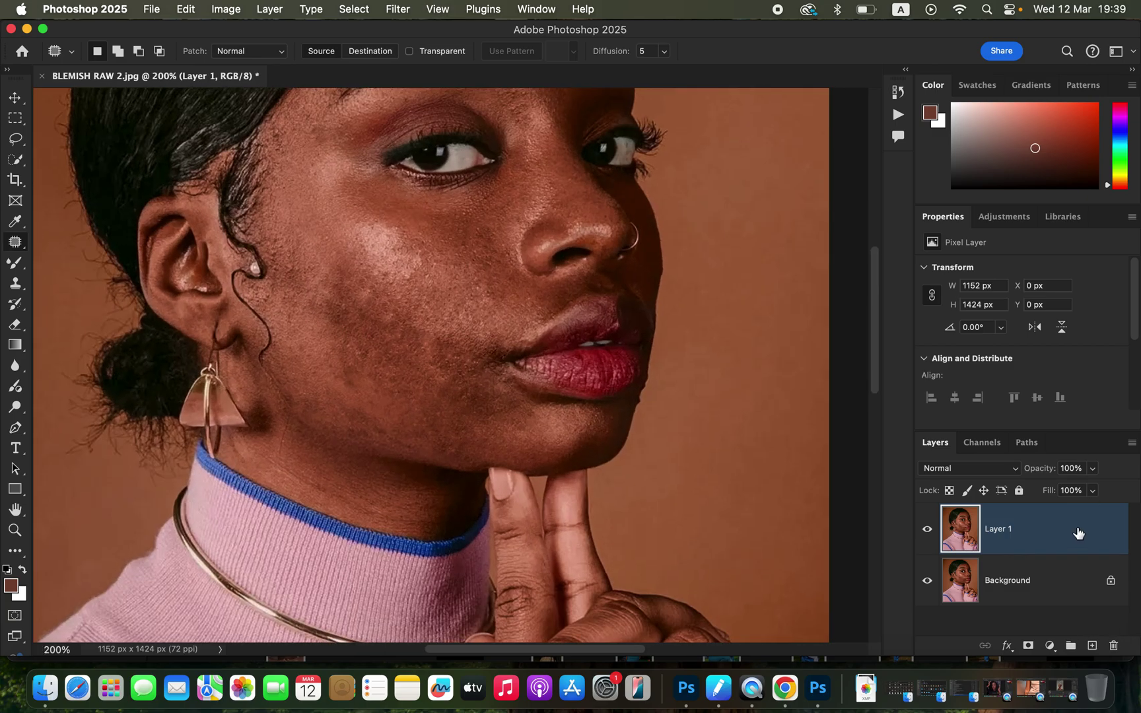
click(927, 532)
click(926, 533)
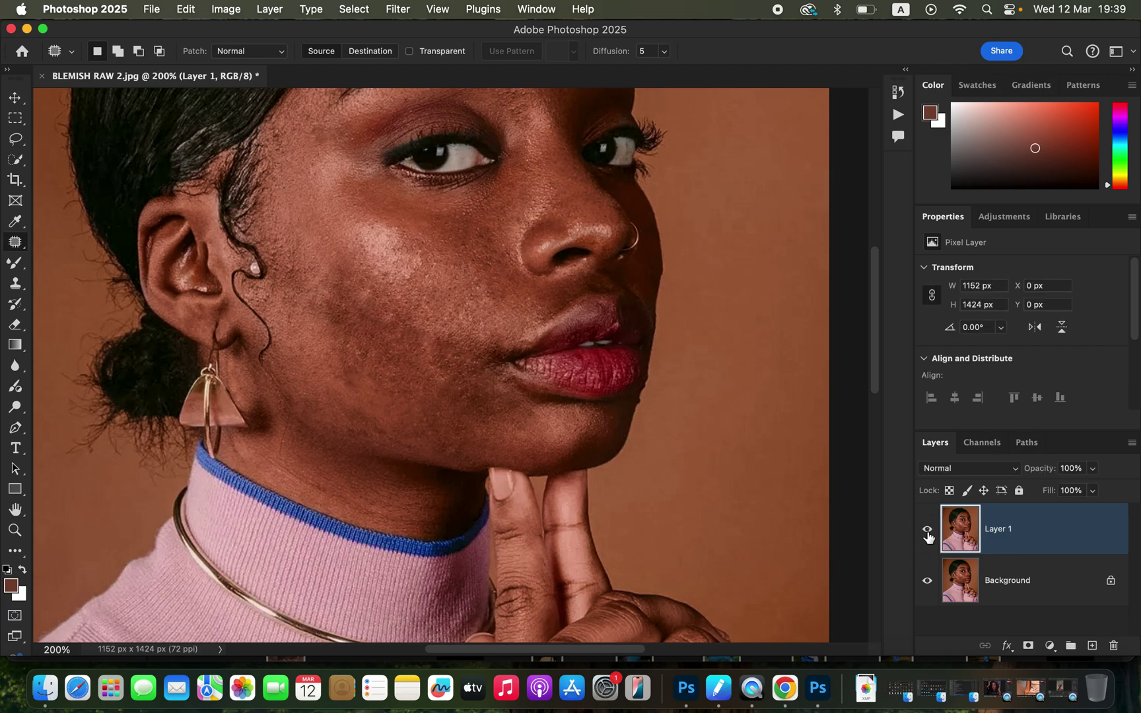
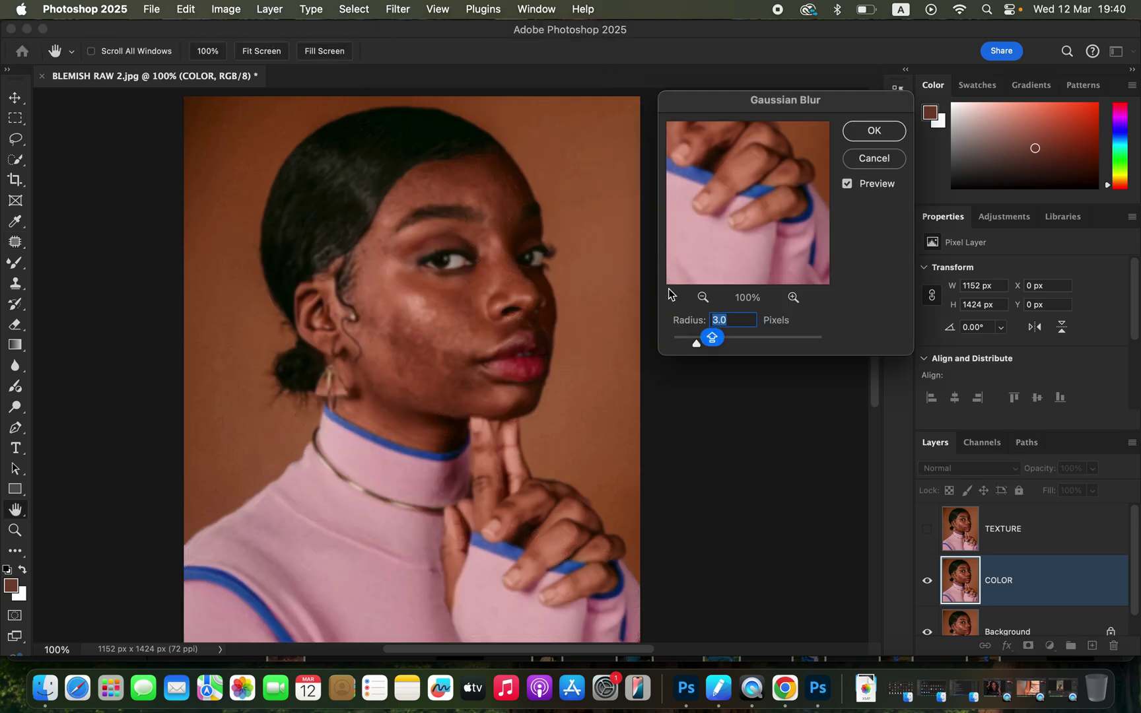
Reduce the Gaussian Blur radius to 0.1 pixels and inspect the cheek and forehead texture in the preview at 200%.
drag(696, 343, 672, 342)
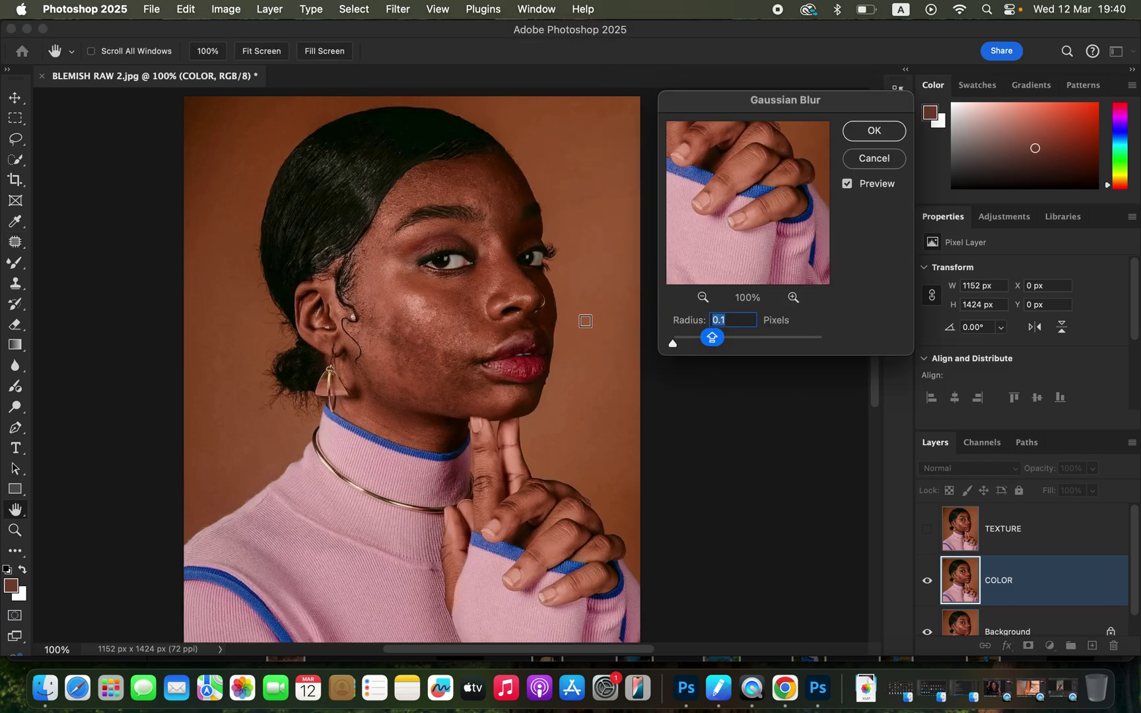
click(417, 321)
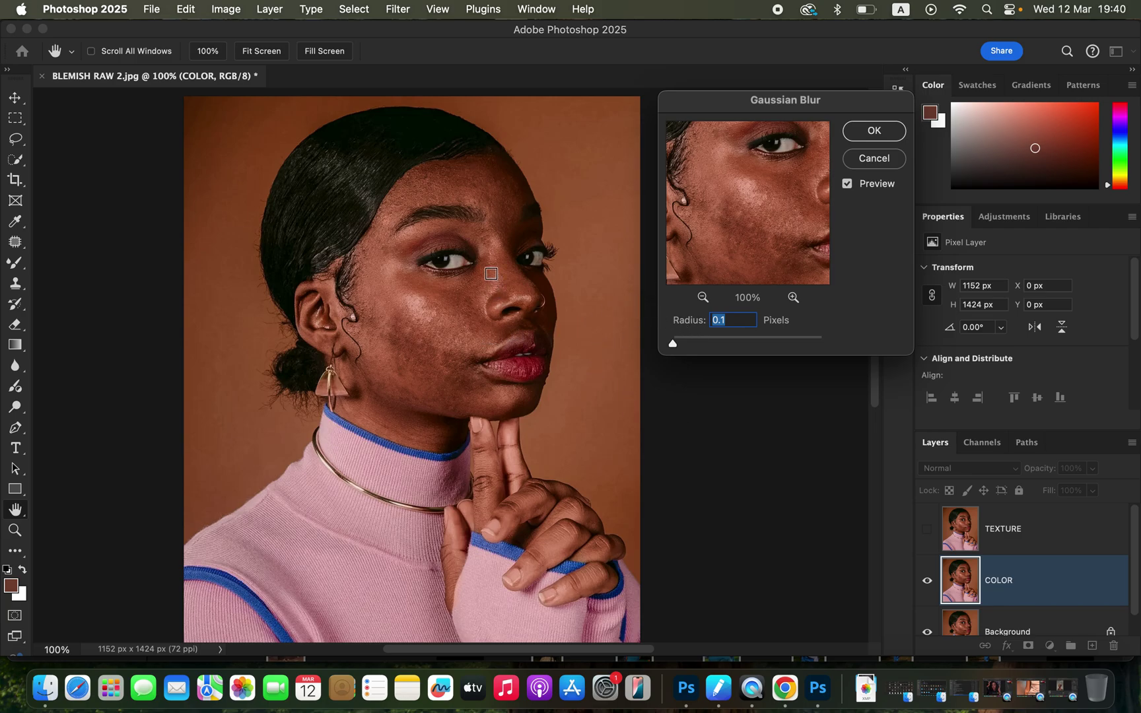
click(490, 274)
click(490, 199)
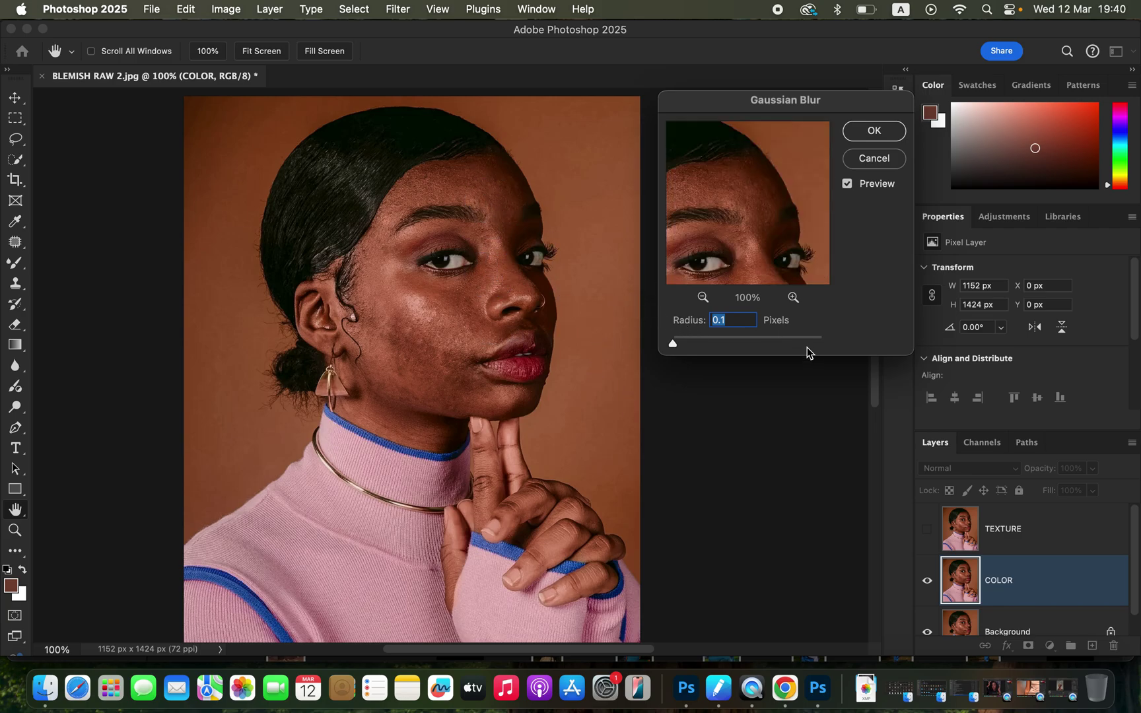
click(793, 297)
drag(775, 237, 797, 146)
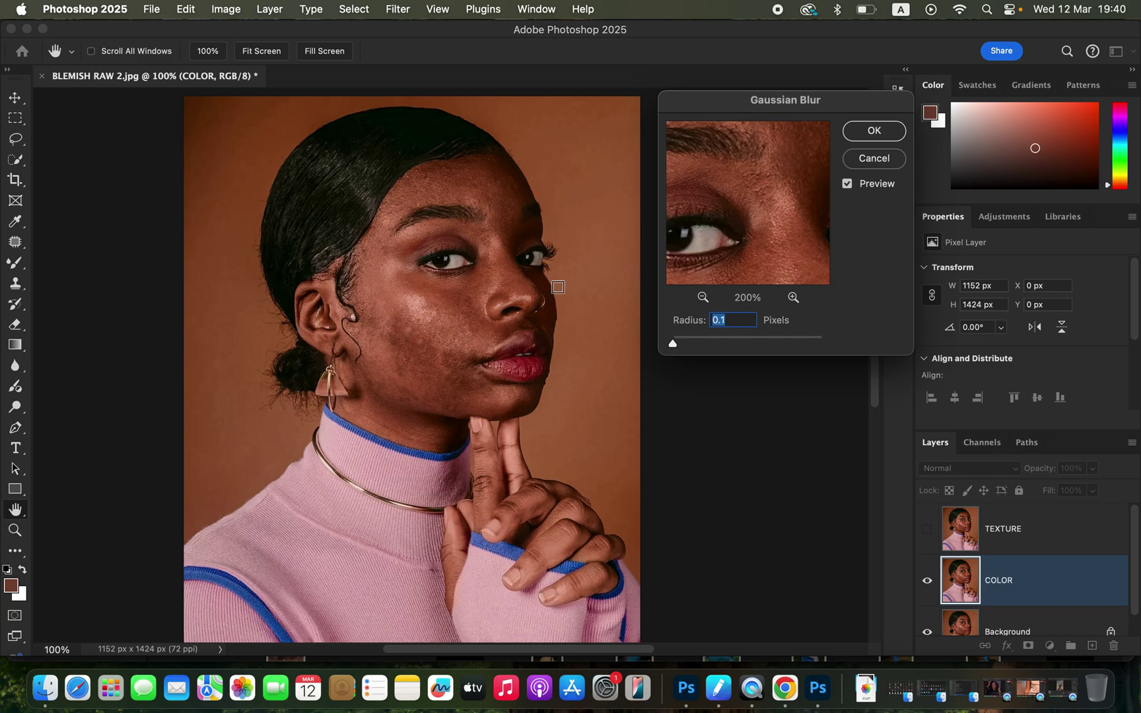
click(428, 322)
click(468, 298)
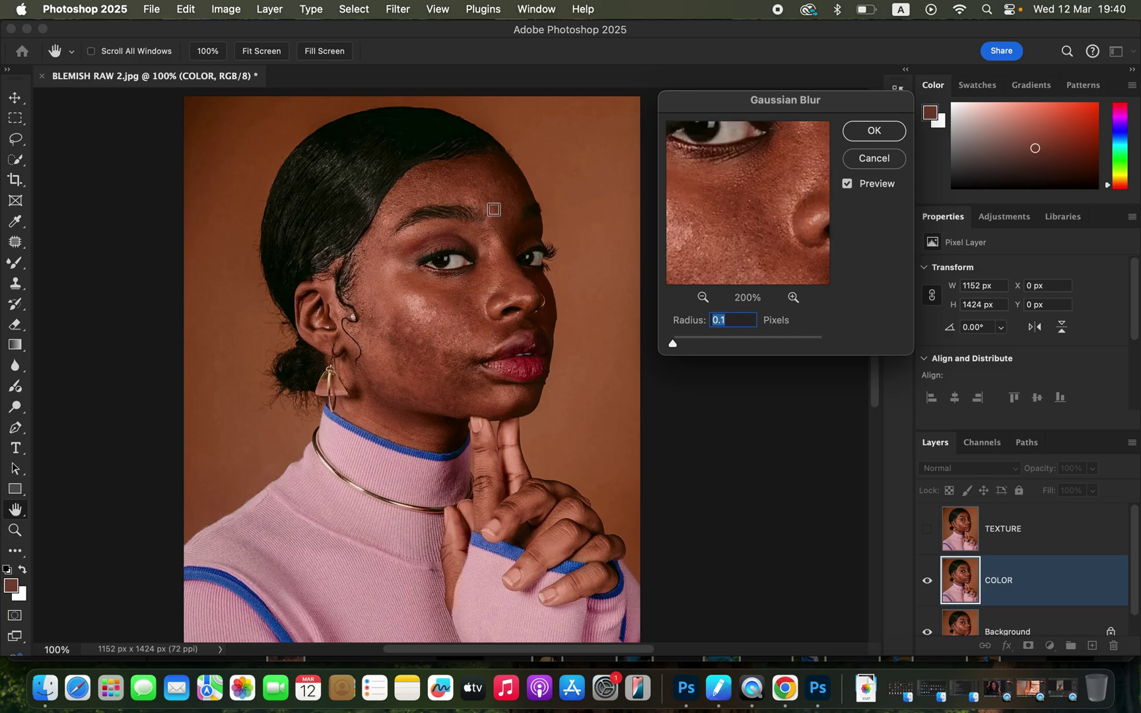
click(495, 210)
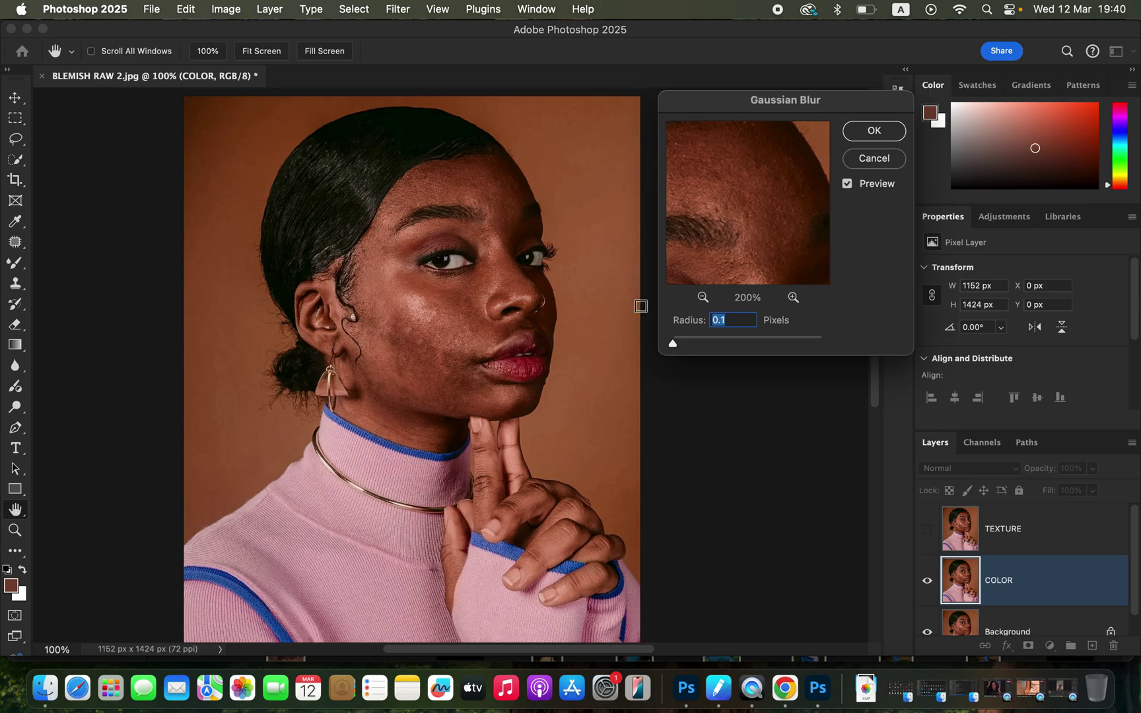
Apply the Gaussian Blur to the COLOR layer with a radius of 3.0 pixels.
drag(674, 346, 696, 343)
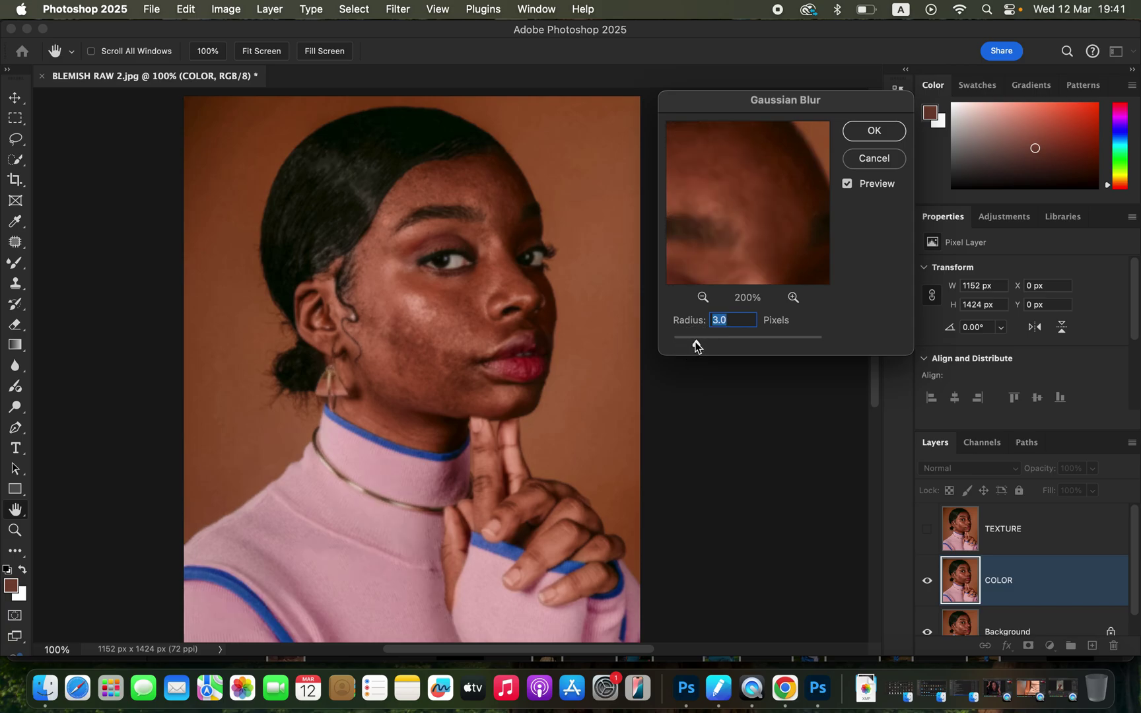
drag(753, 214, 762, 253)
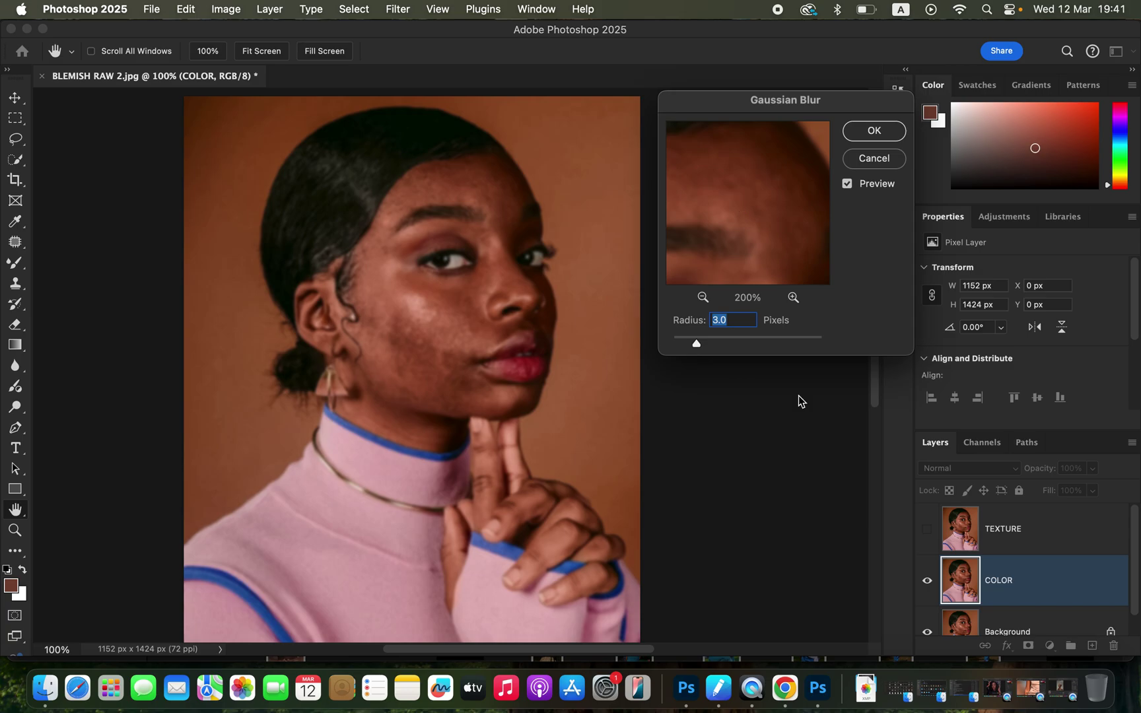
click(874, 130)
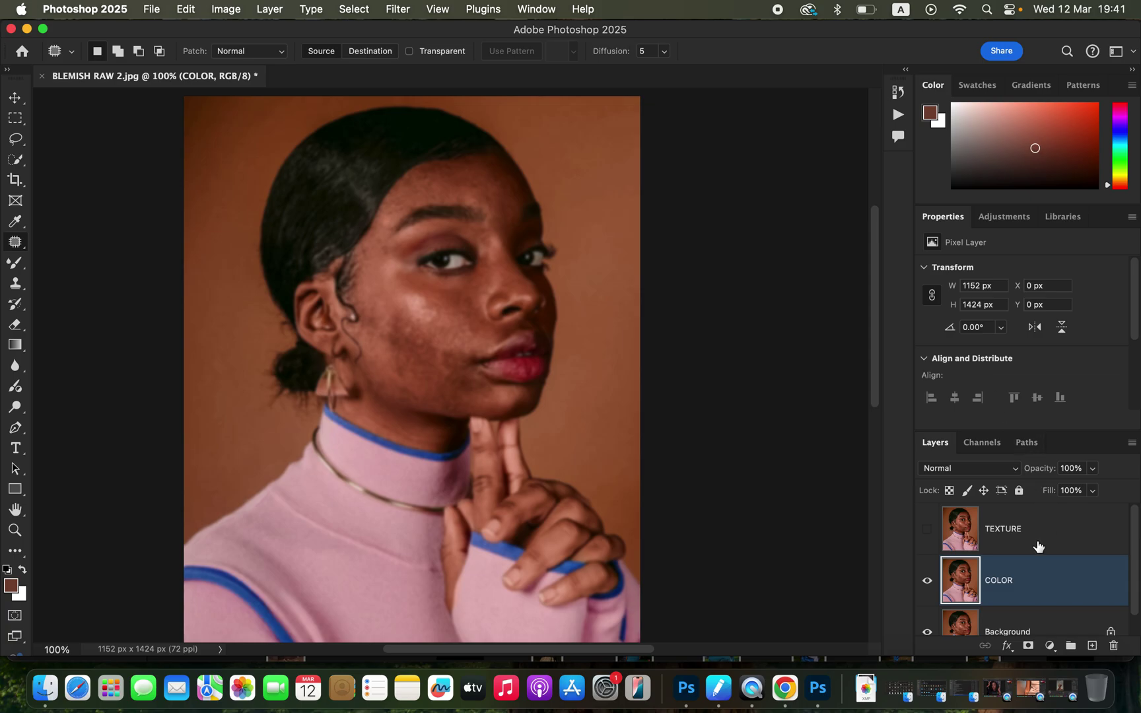
Show the TEXTURE layer and set Apply Image to the COLOR layer, RGB channel, Subtract blending, scale 2 and offset 128.
click(1037, 543)
click(926, 536)
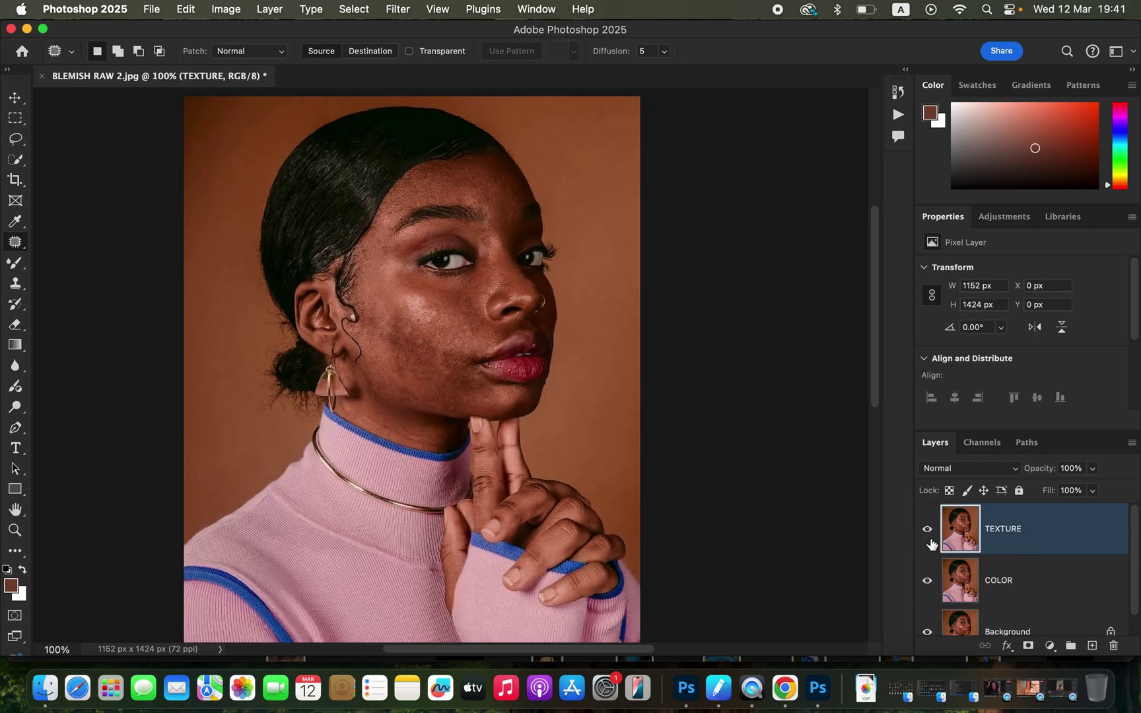
click(225, 9)
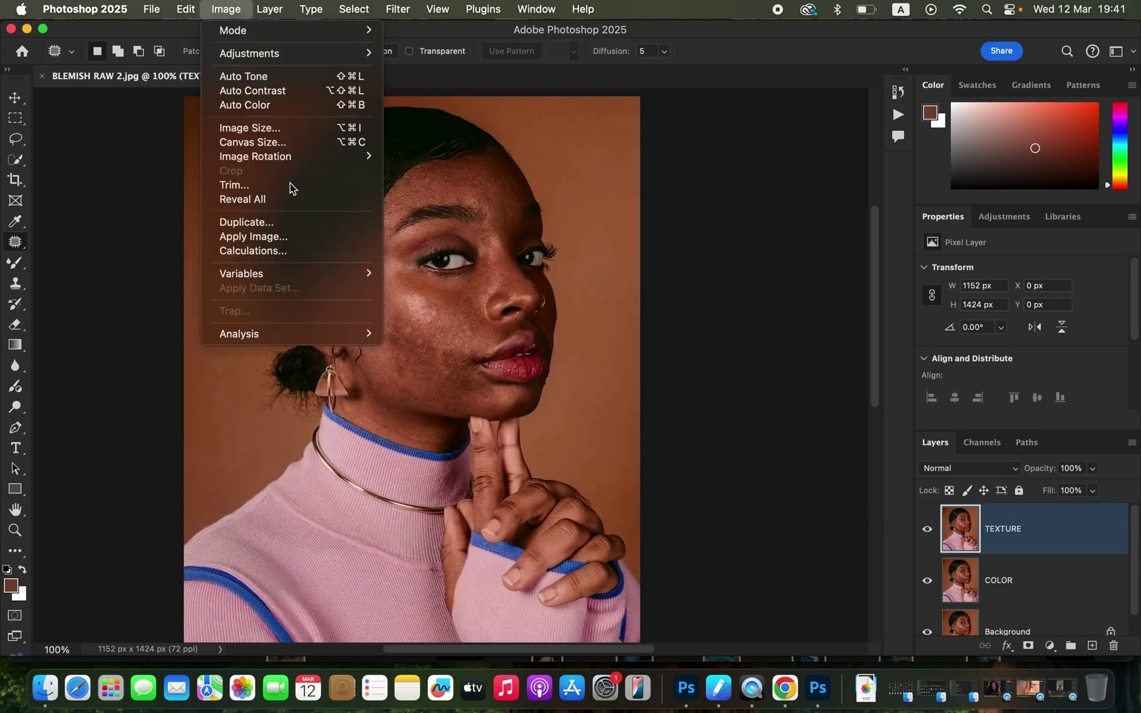
click(301, 238)
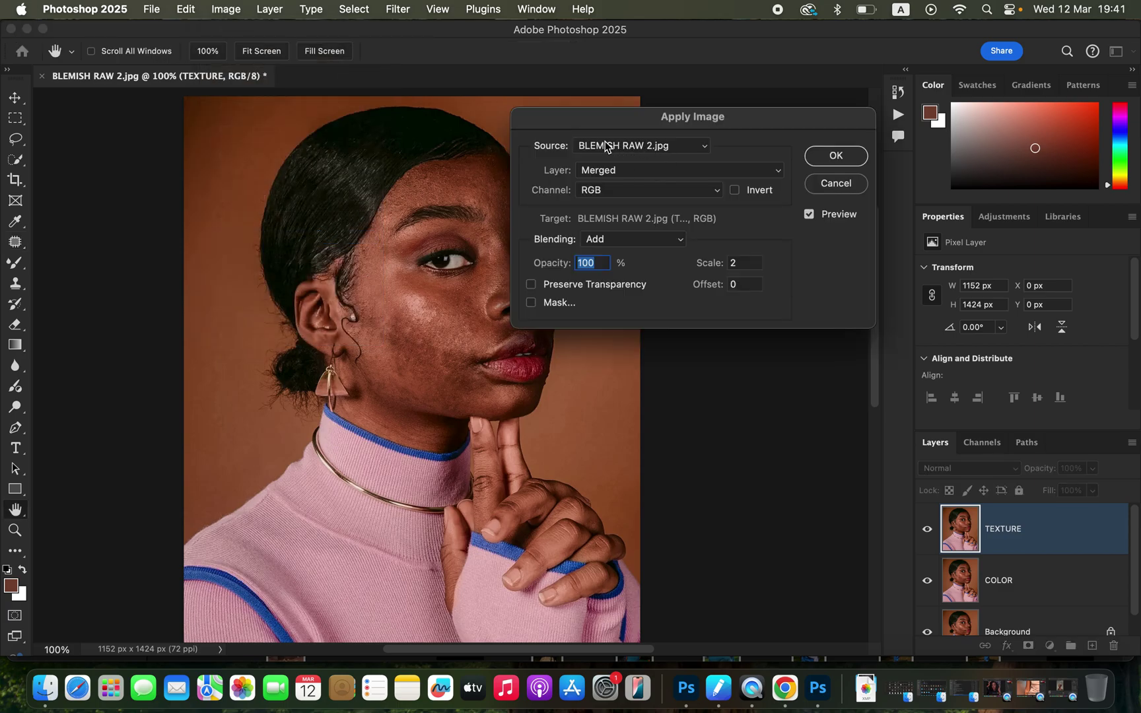
click(625, 173)
click(631, 212)
click(619, 190)
click(622, 193)
click(627, 239)
click(614, 255)
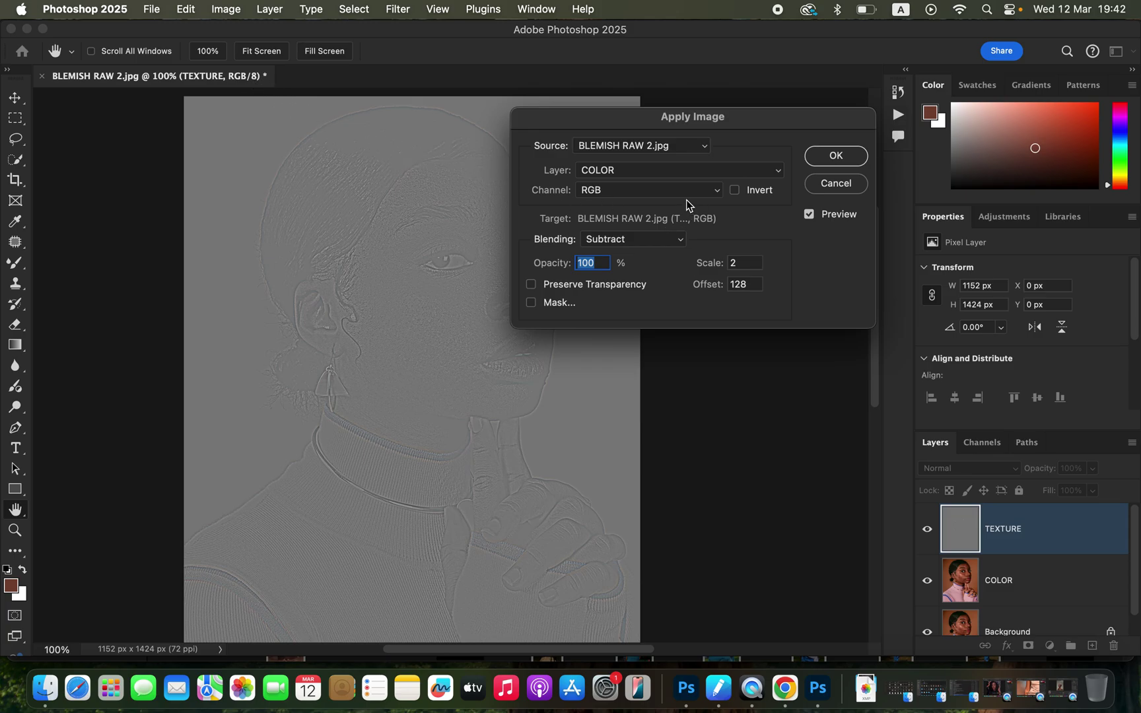
Try Add blending with Invert, scale 2 and offset 0 in Apply Image, and return to Subtract blending without Invert.
click(624, 171)
click(624, 171)
click(628, 192)
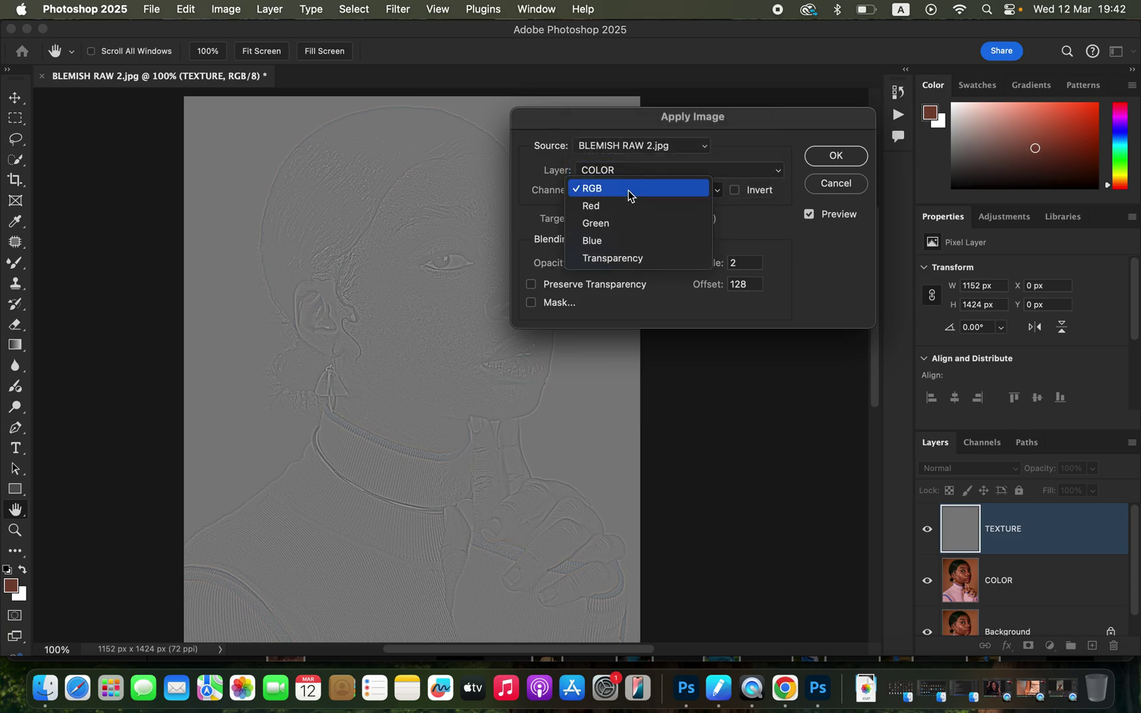
click(628, 191)
click(639, 239)
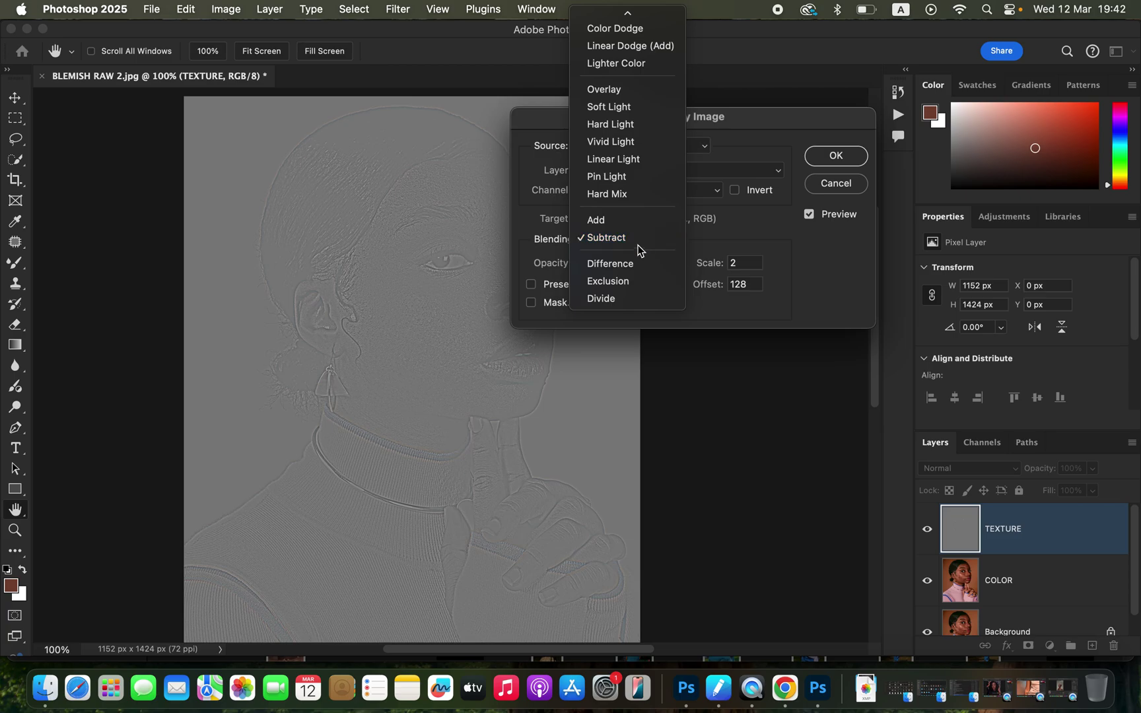
click(634, 220)
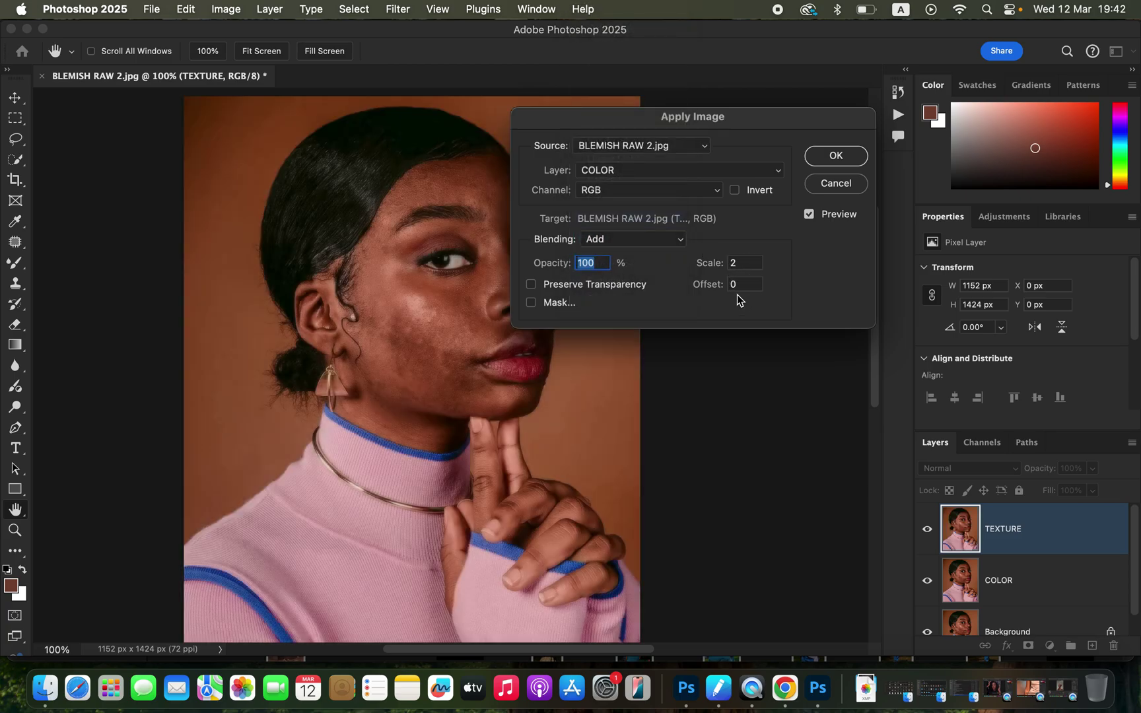
click(734, 191)
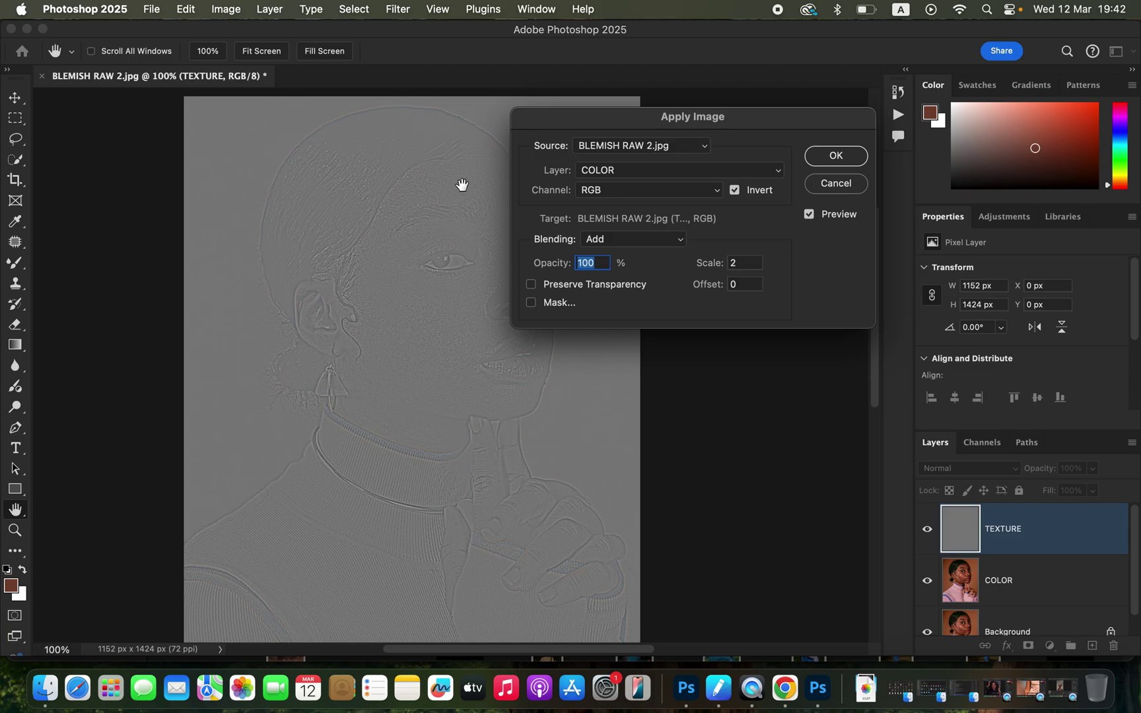
click(736, 193)
click(660, 239)
click(643, 259)
Apply the Subtract settings to the TEXTURE layer and change its blend mode to Linear Light.
click(835, 154)
click(983, 469)
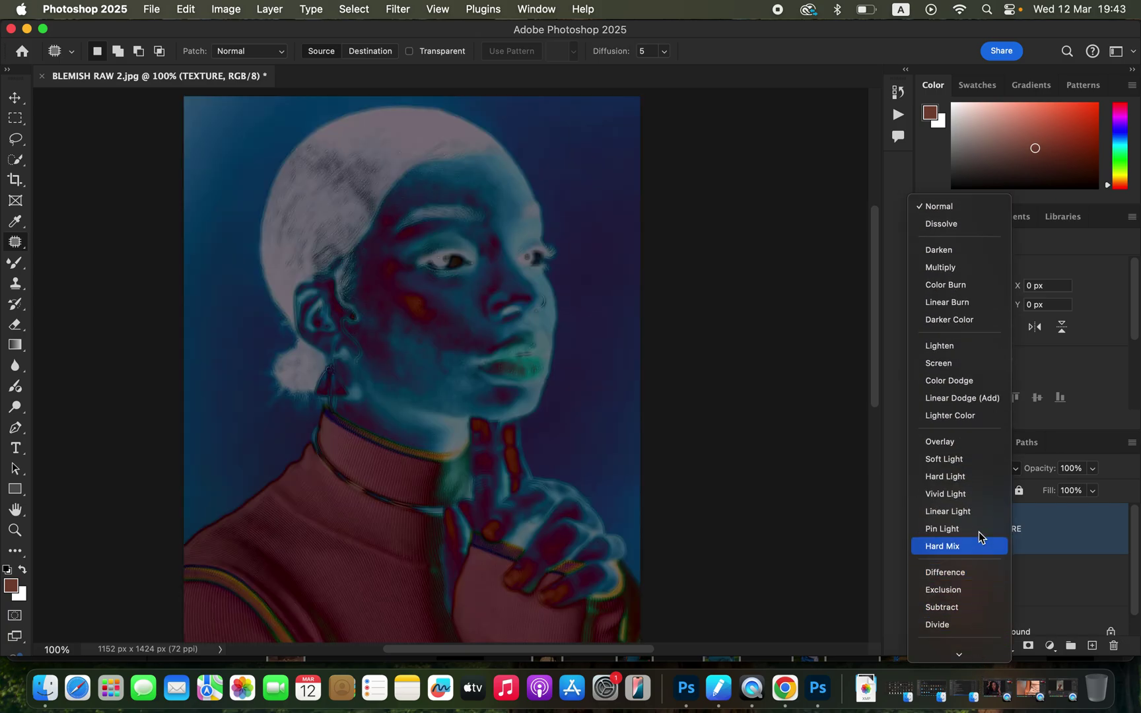
click(975, 513)
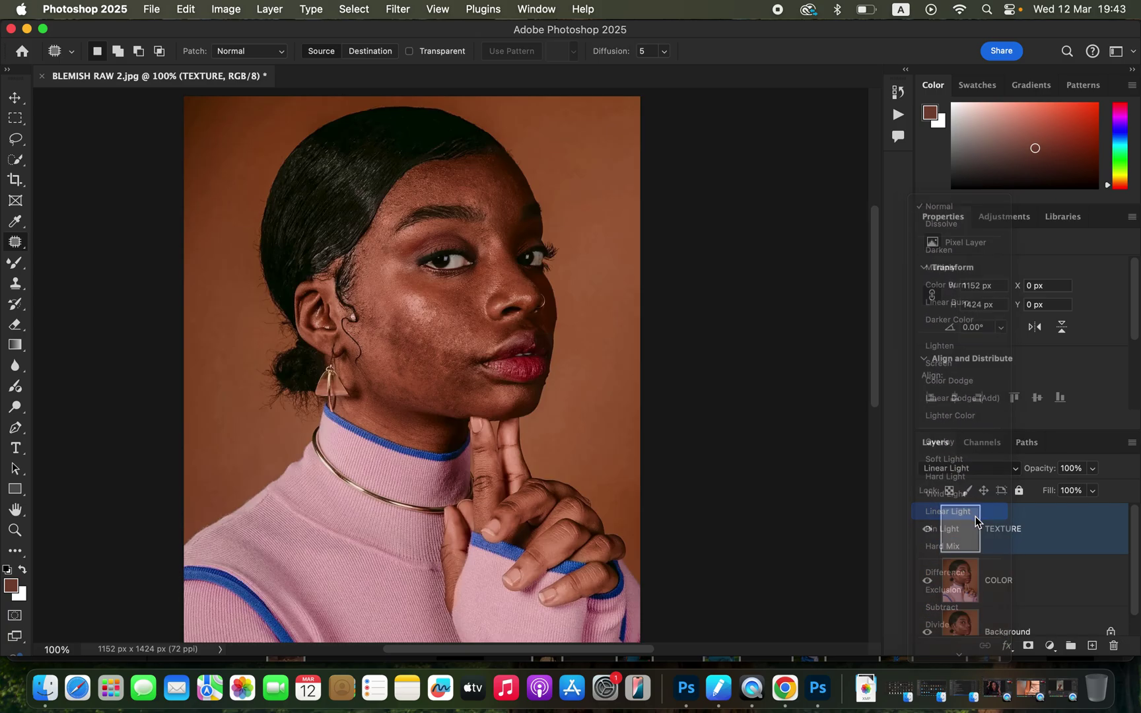
Group the TEXTURE and COLOR layers, expand the group and select the COLOR layer.
shift+click(1057, 589)
key(super+g)
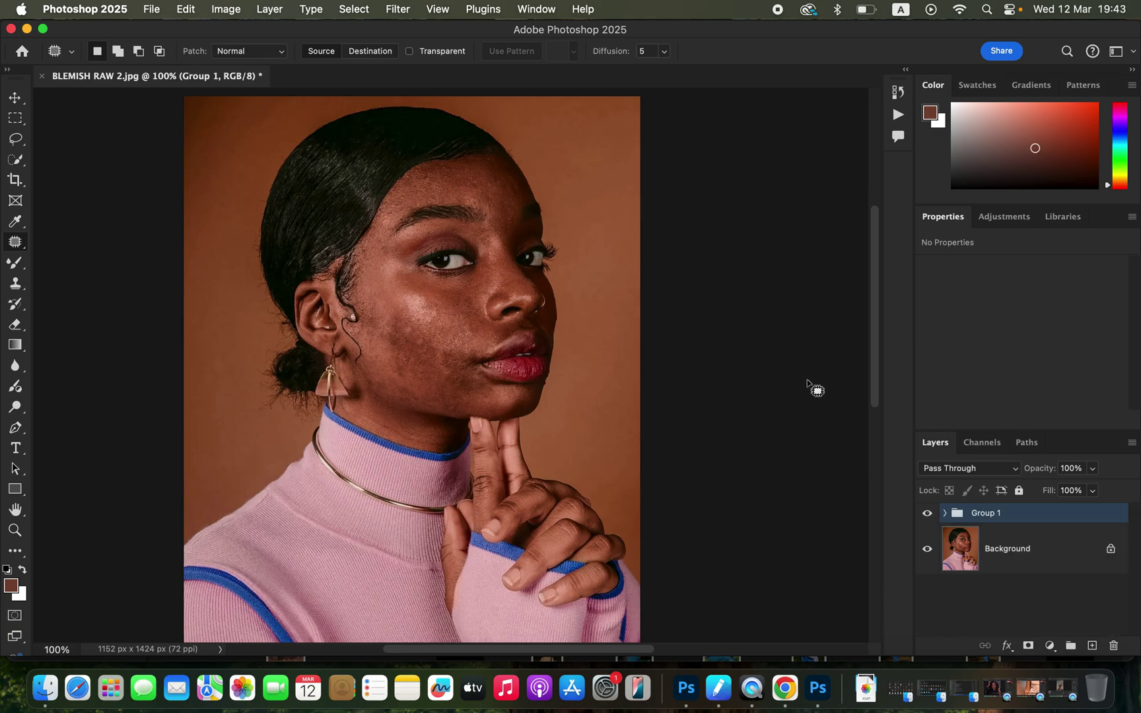
click(945, 514)
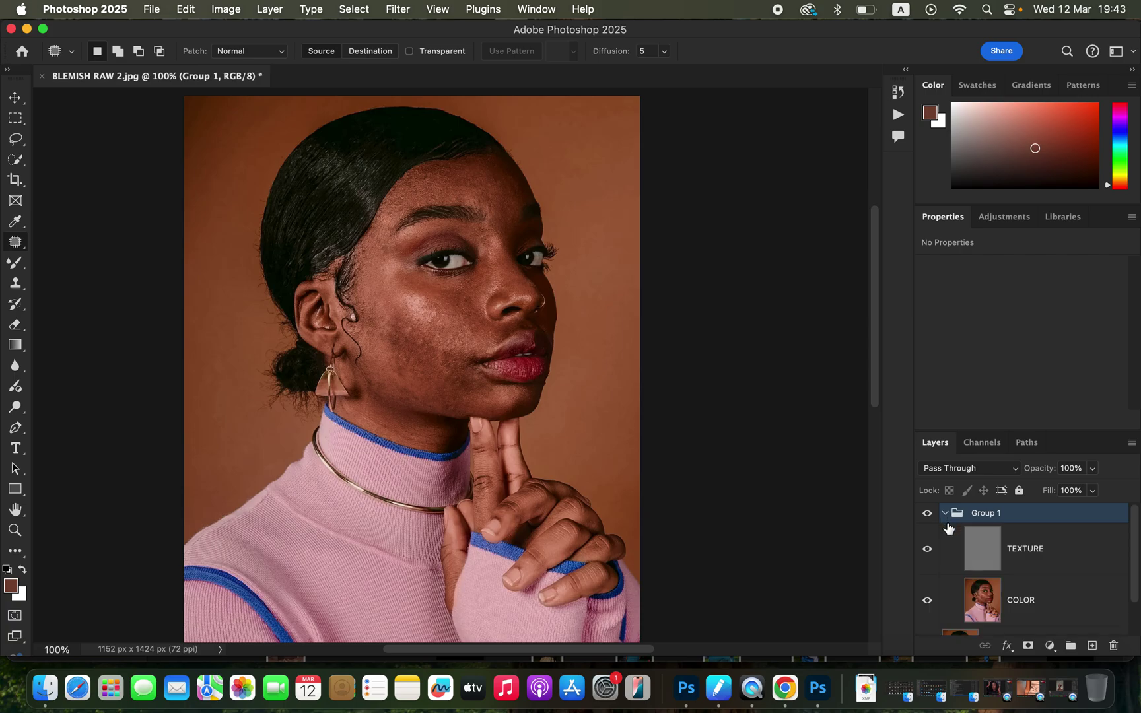
click(1033, 598)
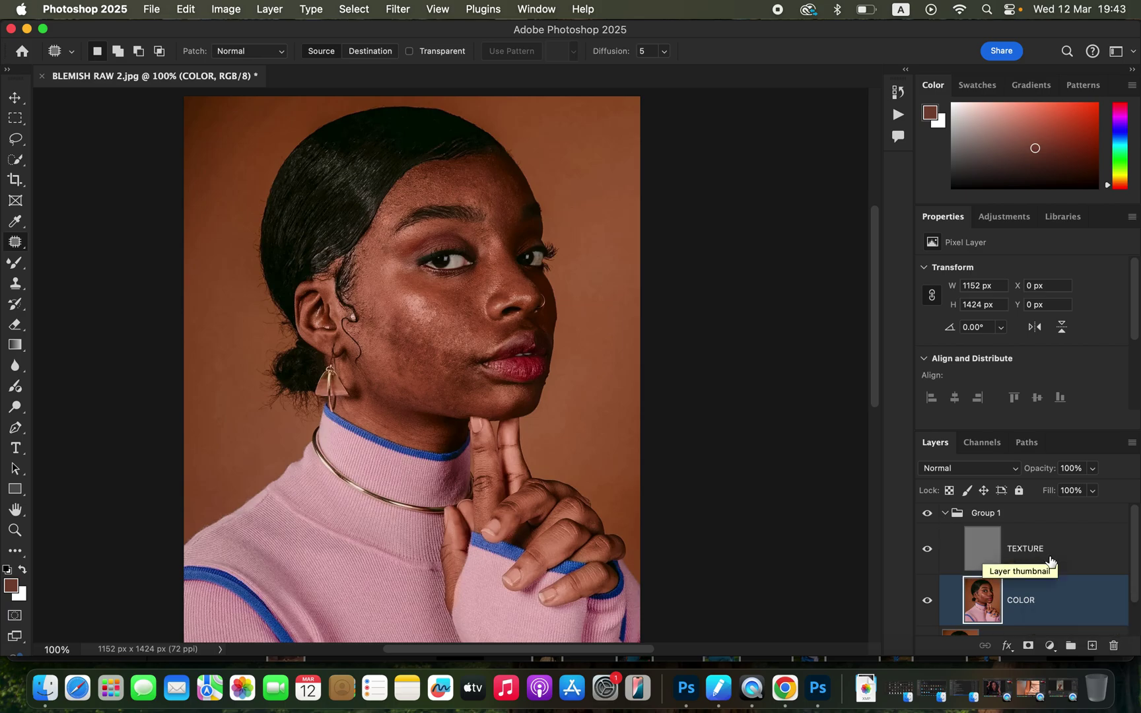
Hide the TEXTURE layer and prepare the Mixer Brush with a soft round 100 px tip and a cleaned brush.
click(927, 558)
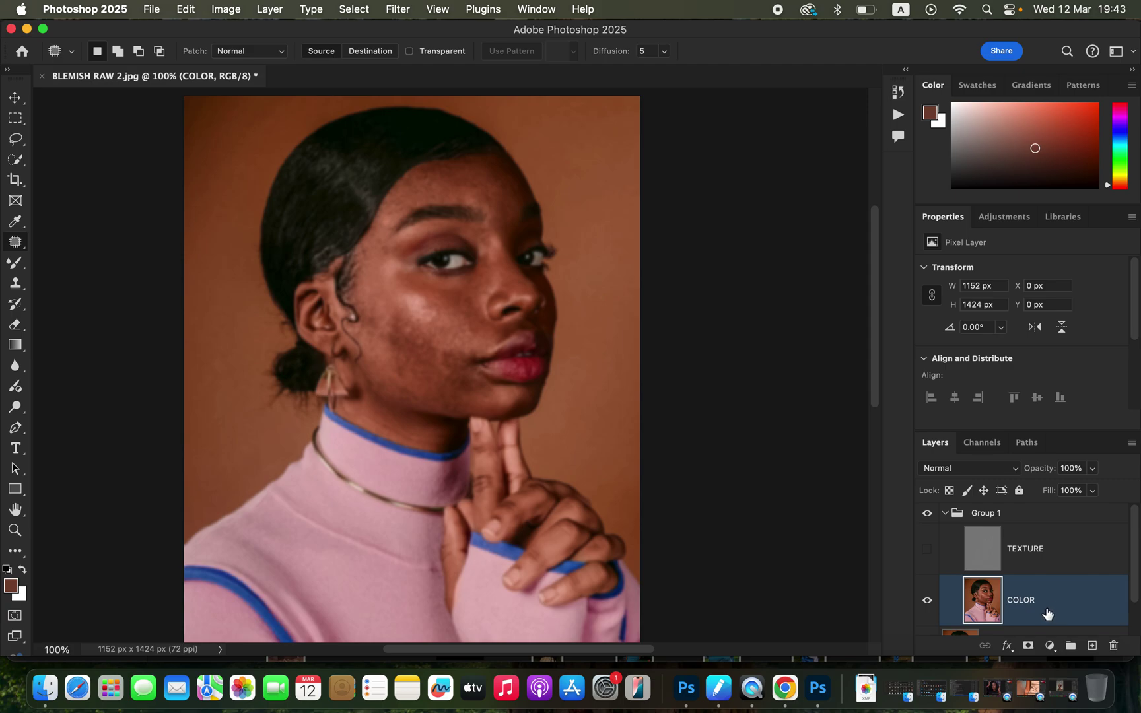
click(16, 265)
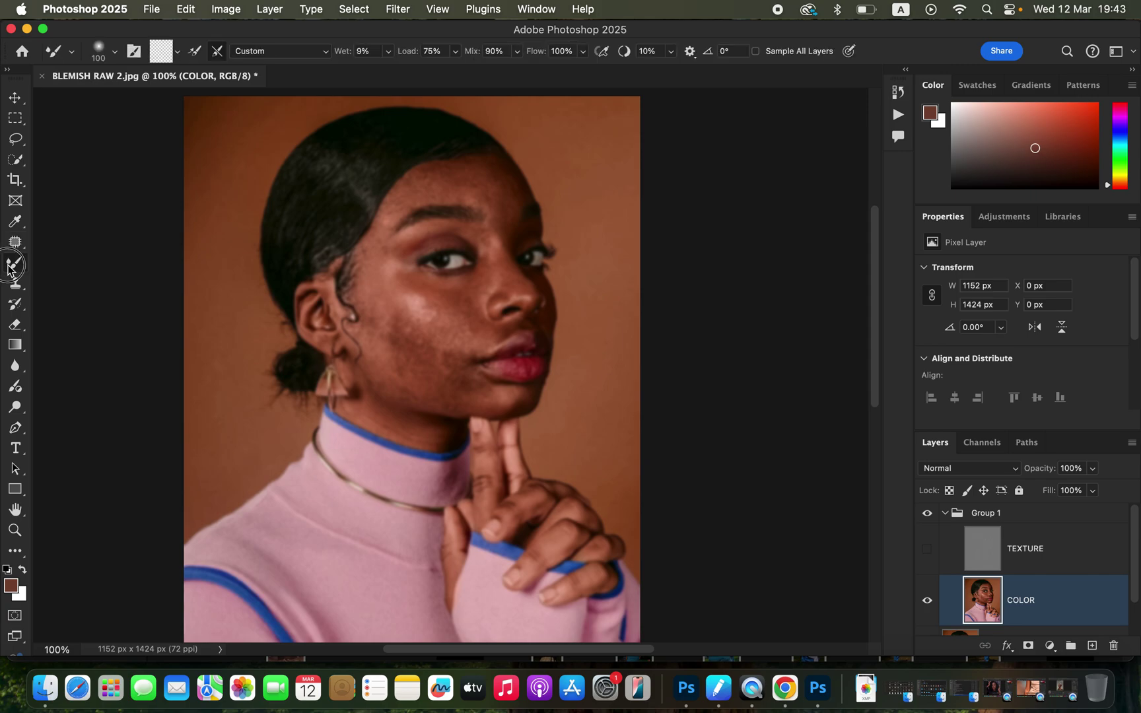
click(93, 305)
click(115, 52)
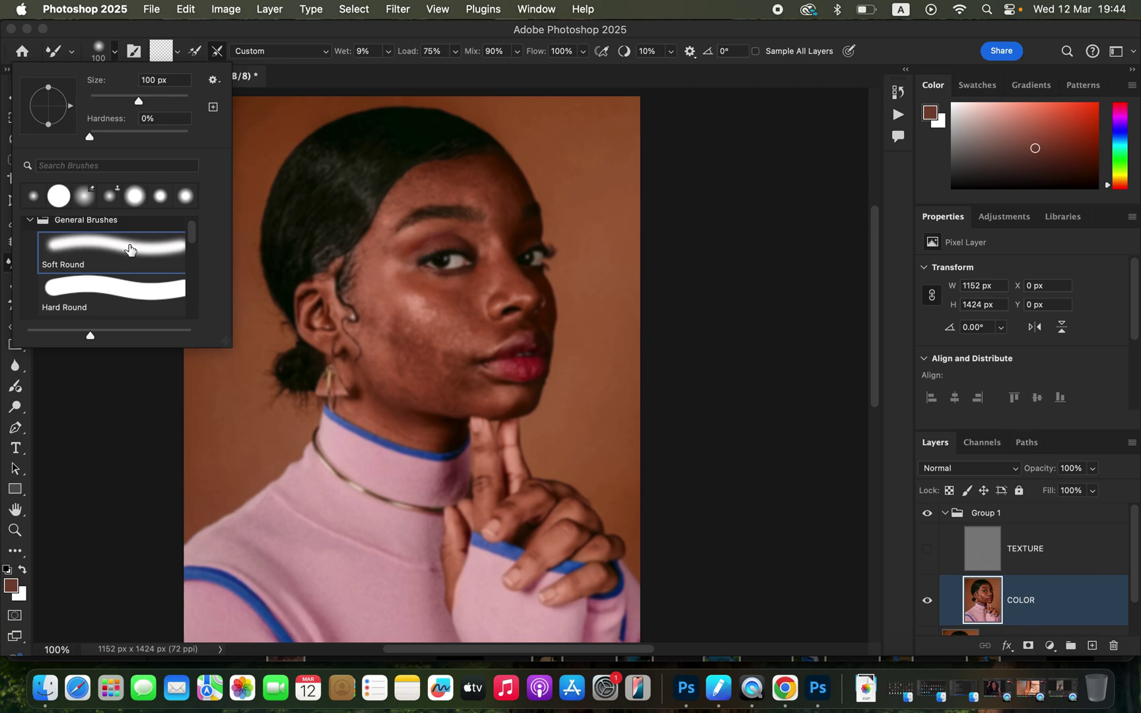
click(115, 52)
click(176, 52)
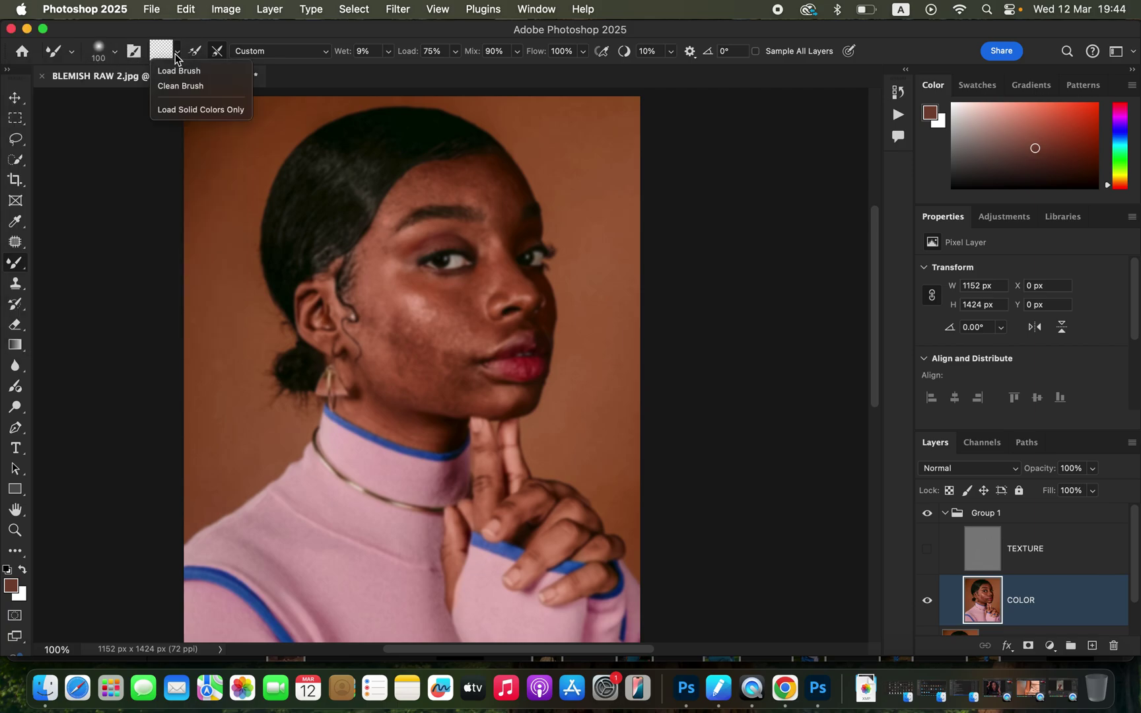
click(179, 87)
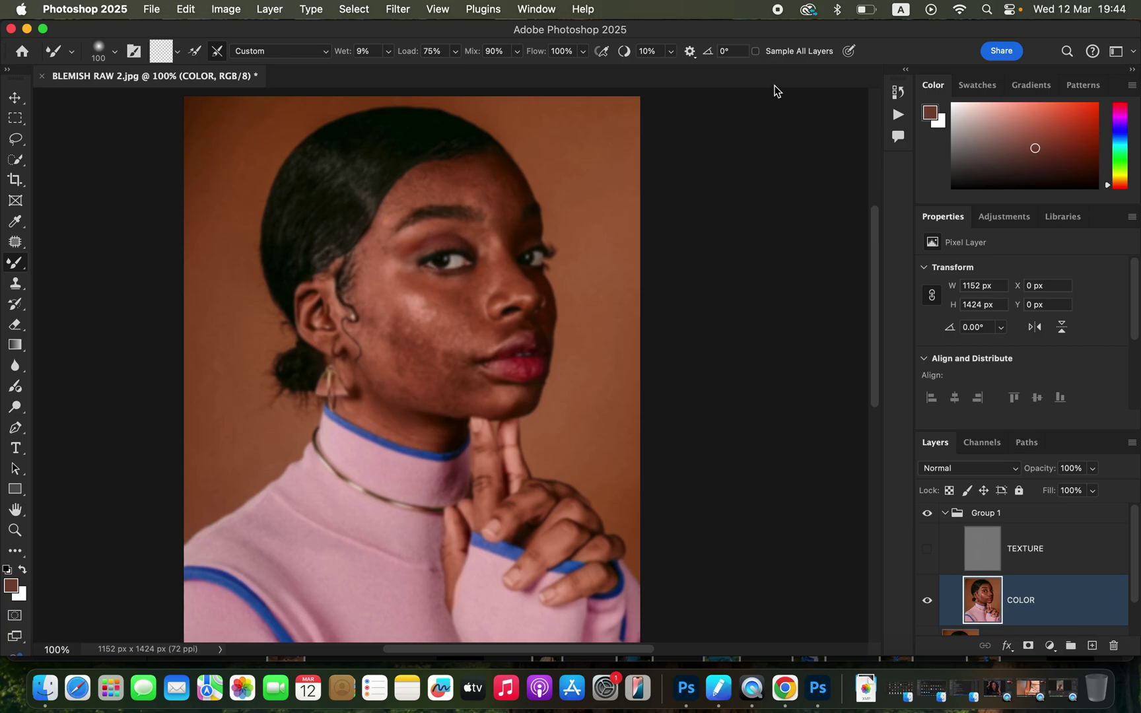
Try a Mixer Brush stroke on the cheek with Sample All Layers on and TEXTURE visible, undo it and hide TEXTURE again.
click(756, 52)
click(927, 551)
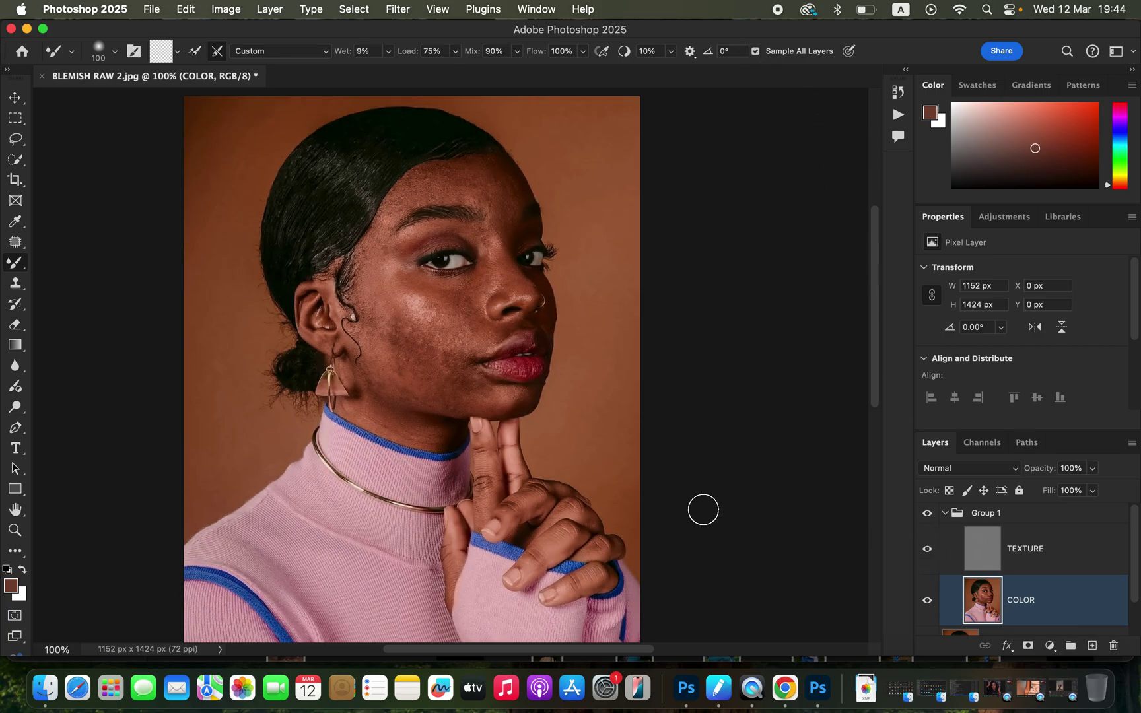
mouse_move(402, 324)
mouse_down()
mouse_move(420, 342)
mouse_move(405, 317)
mouse_move(412, 334)
mouse_up()
key(super+z)
click(928, 550)
Try enlarging the Mixer Brush to 1000 px and bring it back to 100 px.
key(bracketleft)
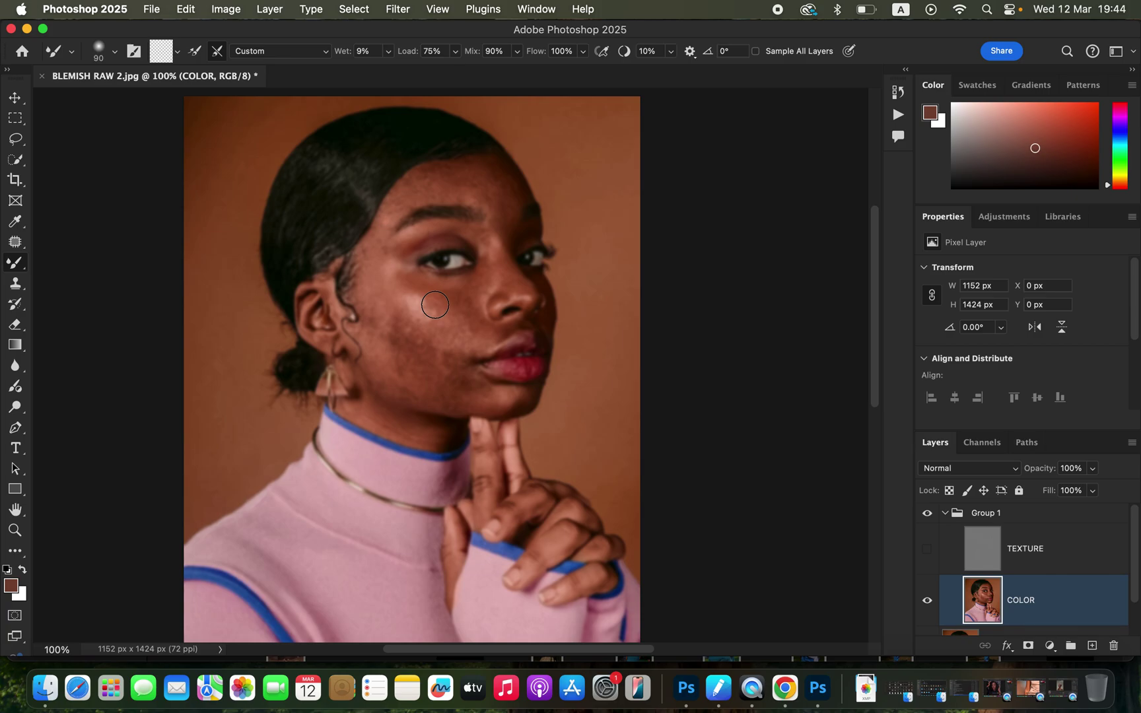
key(bracketright)
key(bracketright)
key(bracketright)
key(bracketright)
key(bracketright)
key(bracketright)
key(bracketright)
key(bracketright)
key(bracketright)
key(bracketright)
key(bracketright)
key(bracketright)
key(bracketright)
key(bracketright)
key(bracketright)
key(bracketright)
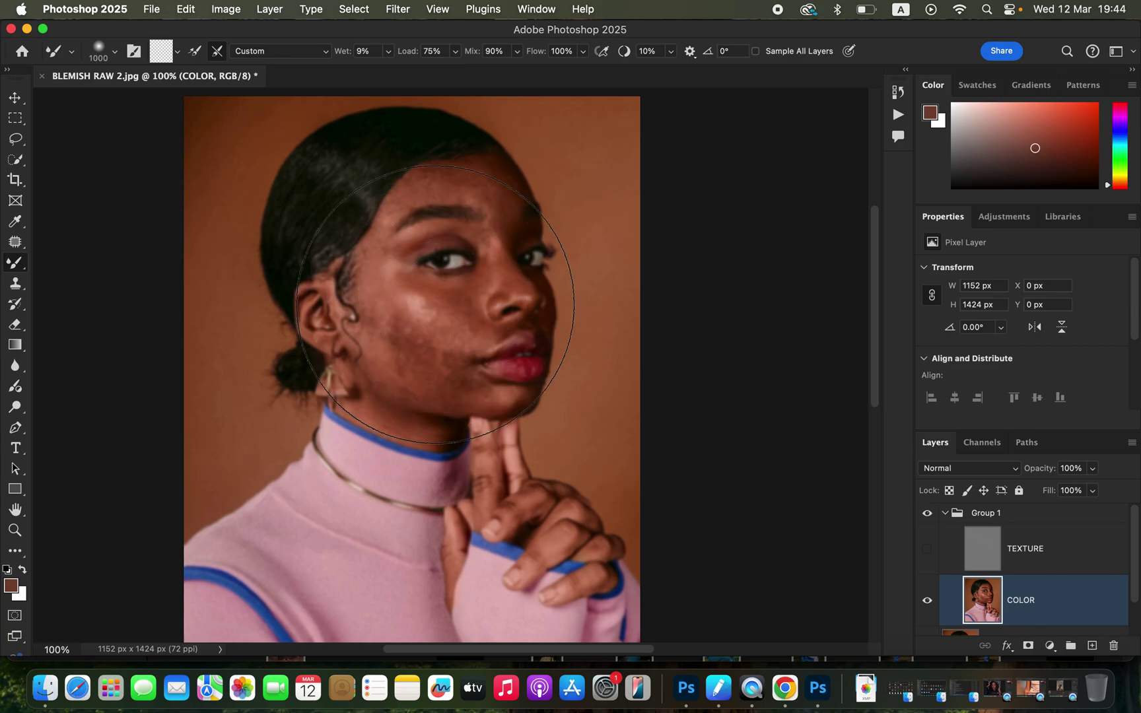
key(bracketleft)
key(bracketleft)
key(bracketleft)
key(bracketleft)
key(bracketleft)
key(bracketleft)
key(bracketleft)
key(bracketleft)
key(bracketleft)
key(bracketleft)
key(bracketleft)
key(bracketleft)
key(bracketleft)
key(bracketleft)
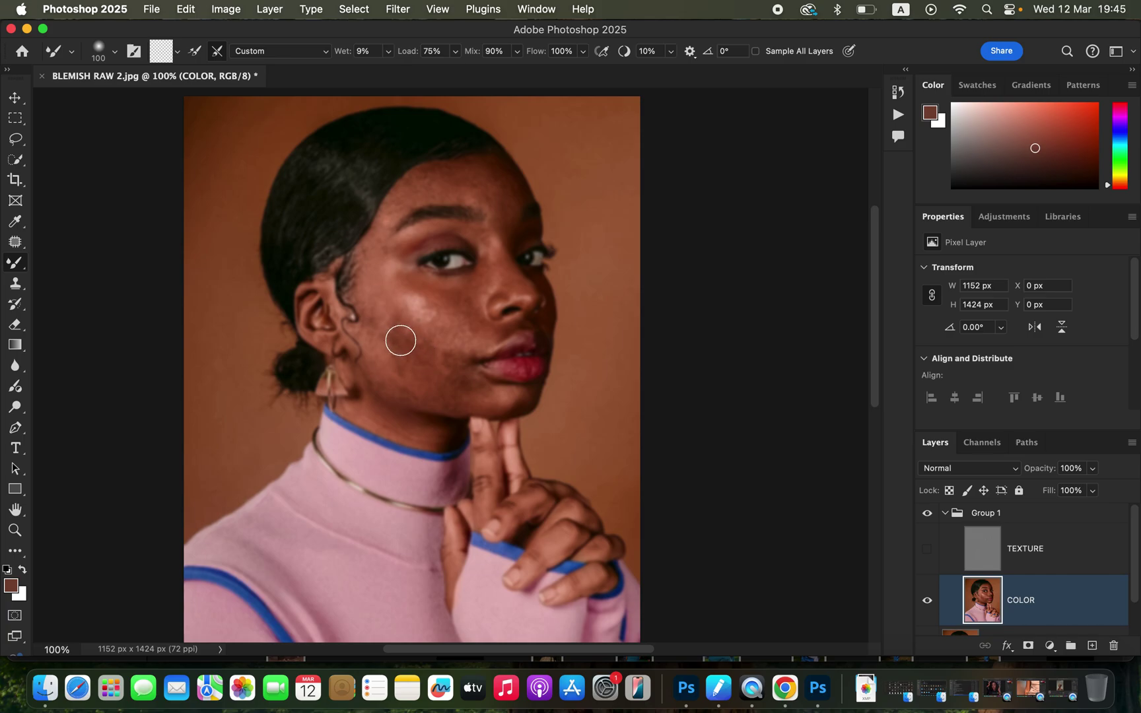
Blend the dark patches on the cheek of the COLOR layer with a 90 px Mixer Brush, checking it with TEXTURE shown.
scroll(400, 340, up, 6)
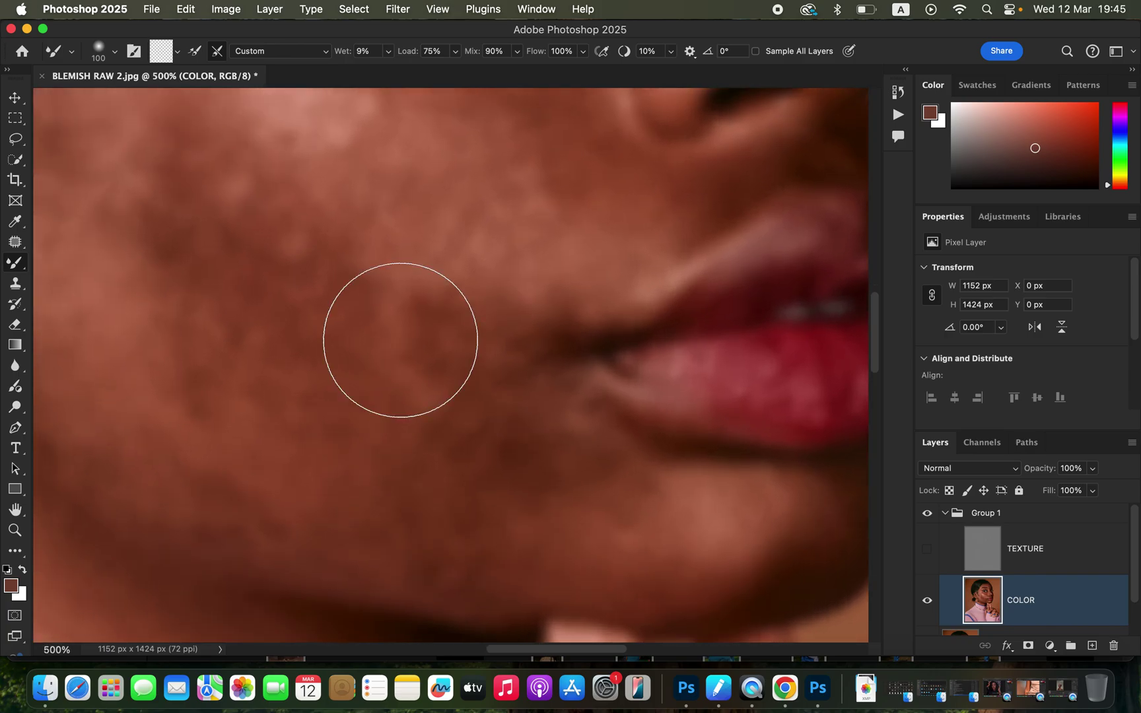
scroll(400, 340, down, 5)
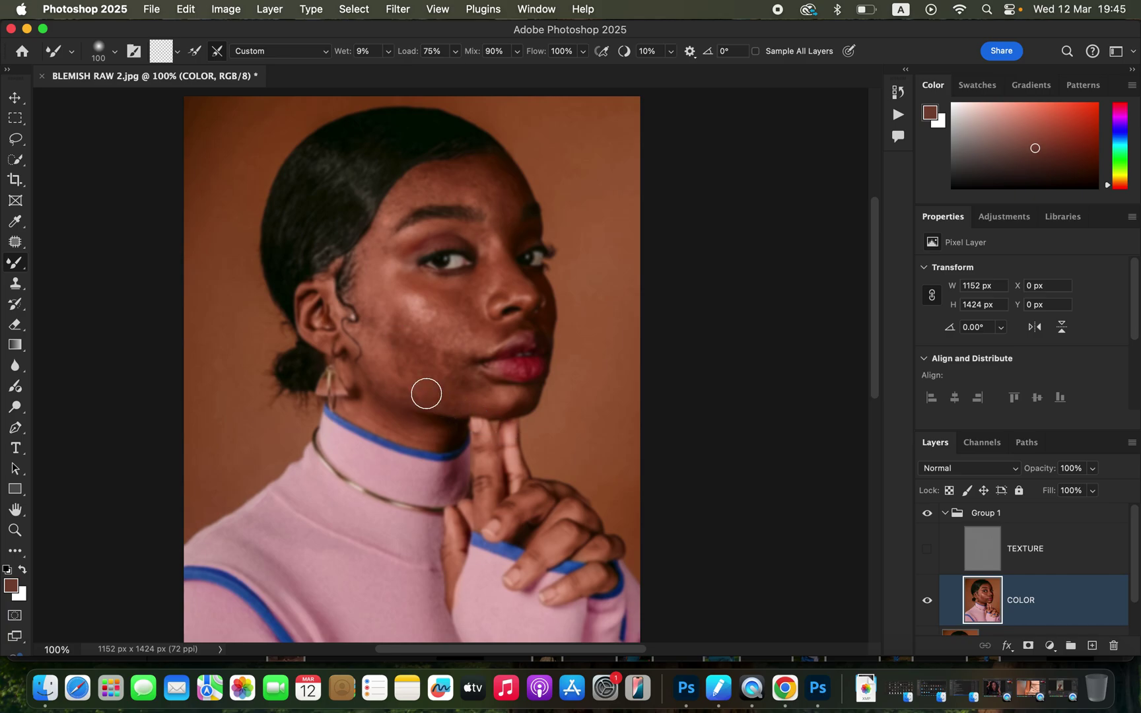
key(bracketleft)
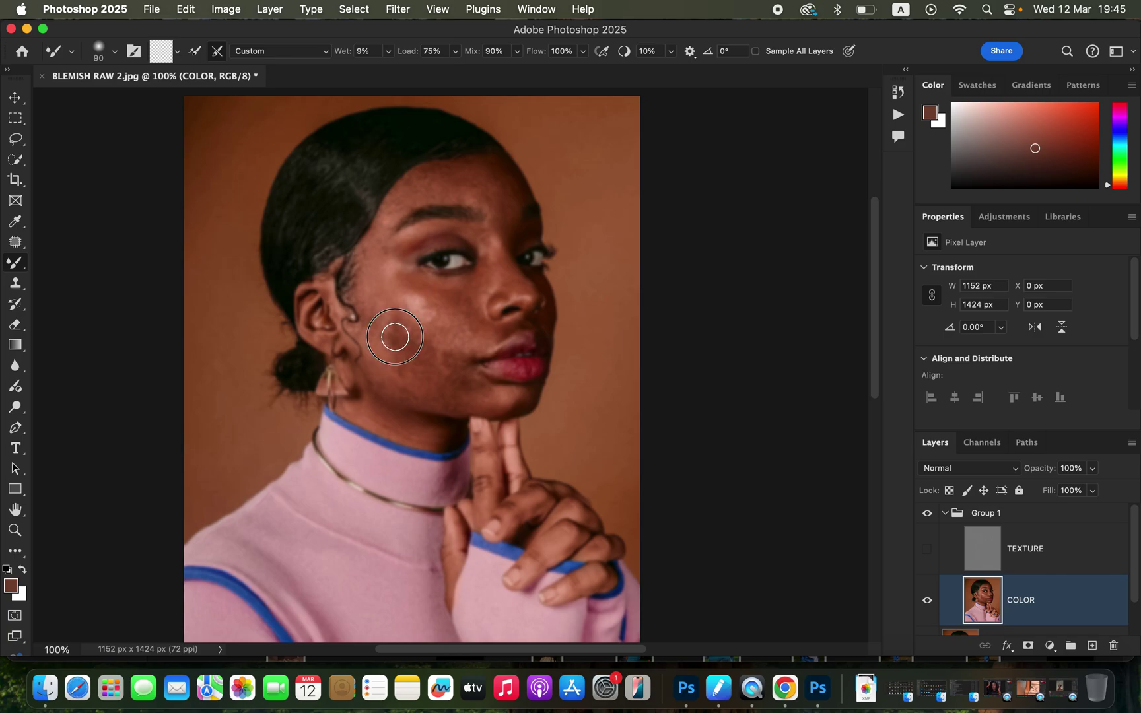
mouse_move(397, 339)
mouse_down()
mouse_move(382, 310)
mouse_move(444, 369)
mouse_move(382, 321)
mouse_move(422, 364)
mouse_move(445, 369)
mouse_move(391, 329)
mouse_move(451, 370)
mouse_move(410, 347)
mouse_move(382, 309)
mouse_move(410, 348)
mouse_move(457, 374)
mouse_move(392, 323)
mouse_move(447, 407)
mouse_move(405, 372)
mouse_up()
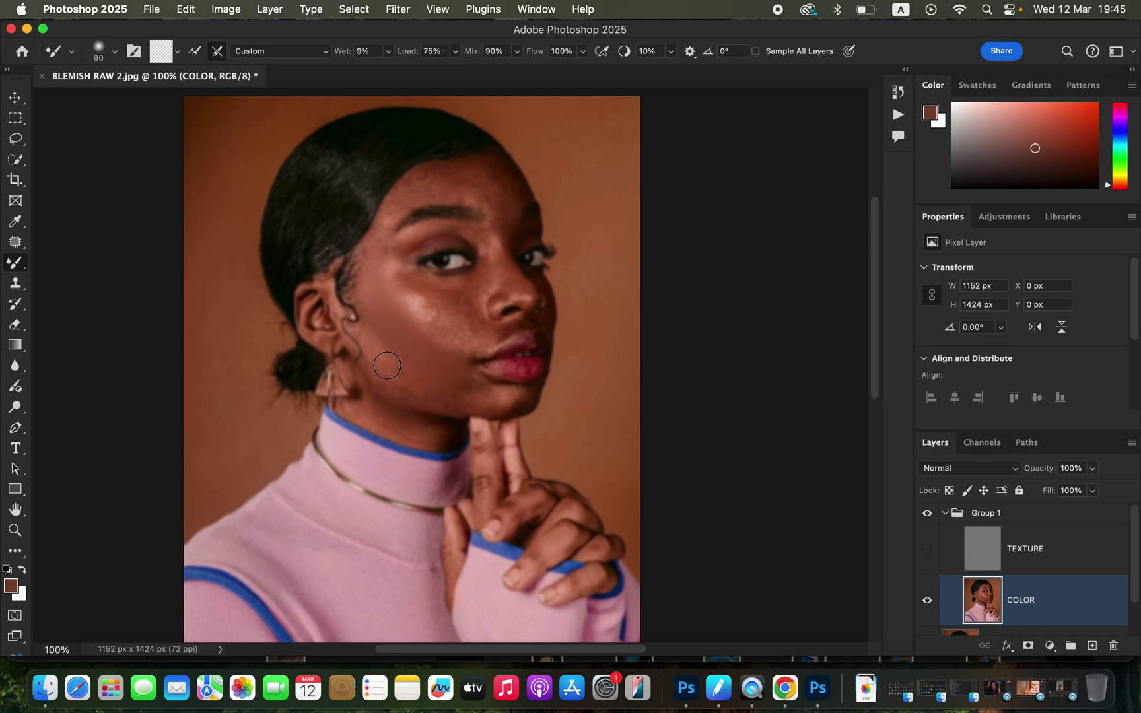
mouse_move(383, 372)
mouse_down()
mouse_move(445, 396)
mouse_move(445, 382)
mouse_move(466, 387)
mouse_move(403, 375)
mouse_move(387, 356)
mouse_move(383, 331)
mouse_move(410, 342)
mouse_move(382, 348)
mouse_move(394, 341)
mouse_move(372, 288)
mouse_move(375, 244)
mouse_move(382, 281)
mouse_move(420, 331)
mouse_move(399, 353)
mouse_move(422, 376)
mouse_move(413, 359)
mouse_move(482, 402)
mouse_move(469, 387)
mouse_move(522, 407)
mouse_move(482, 400)
mouse_move(448, 371)
mouse_move(388, 268)
mouse_move(459, 372)
mouse_move(402, 299)
mouse_move(416, 317)
mouse_up()
click(929, 554)
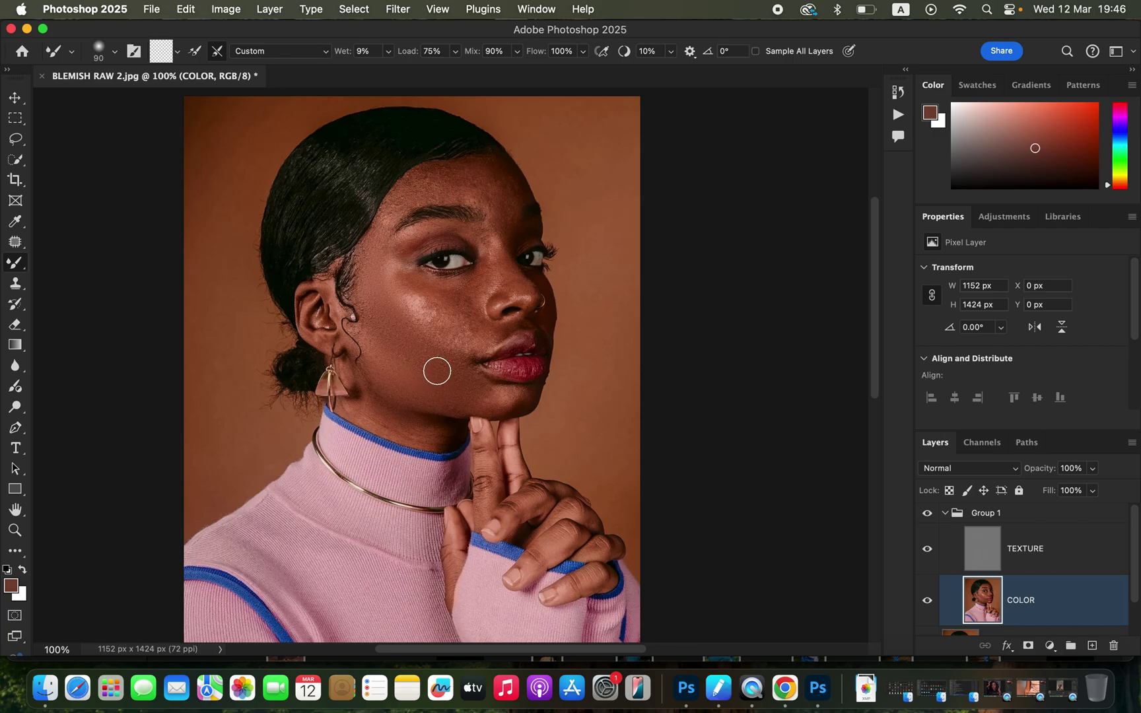
click(927, 550)
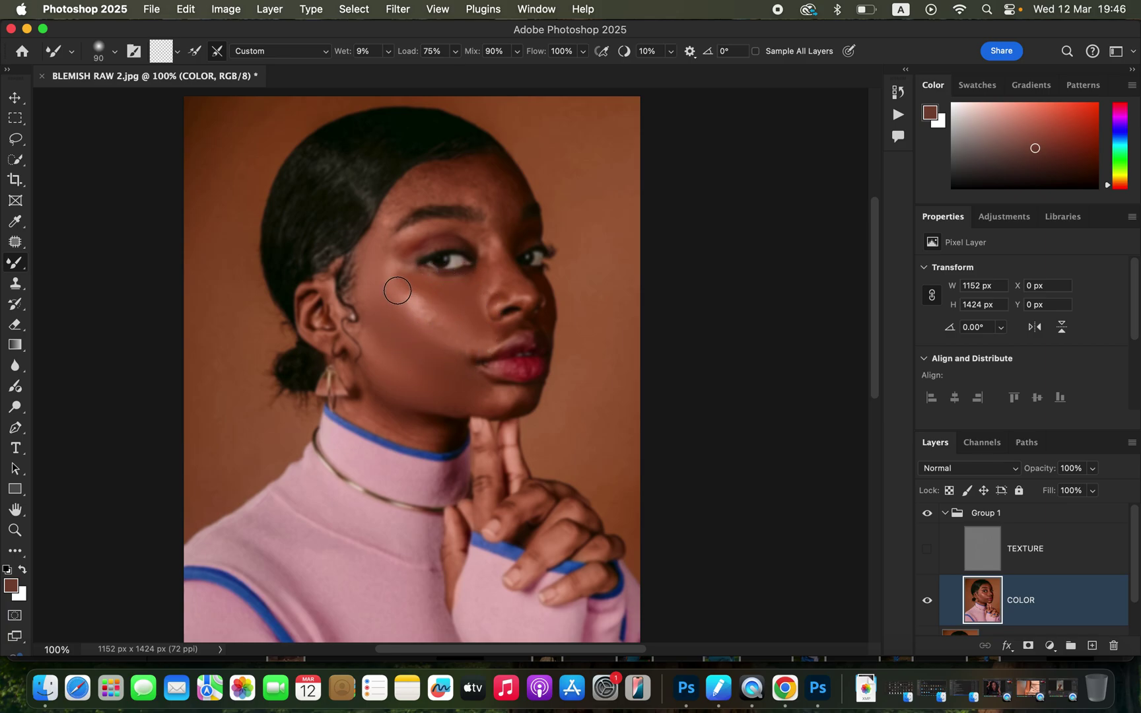
Smooth the cheek highlight, jaw and chin on the COLOR layer, using a 70 px Mixer Brush for the finer areas.
drag(414, 303, 420, 309)
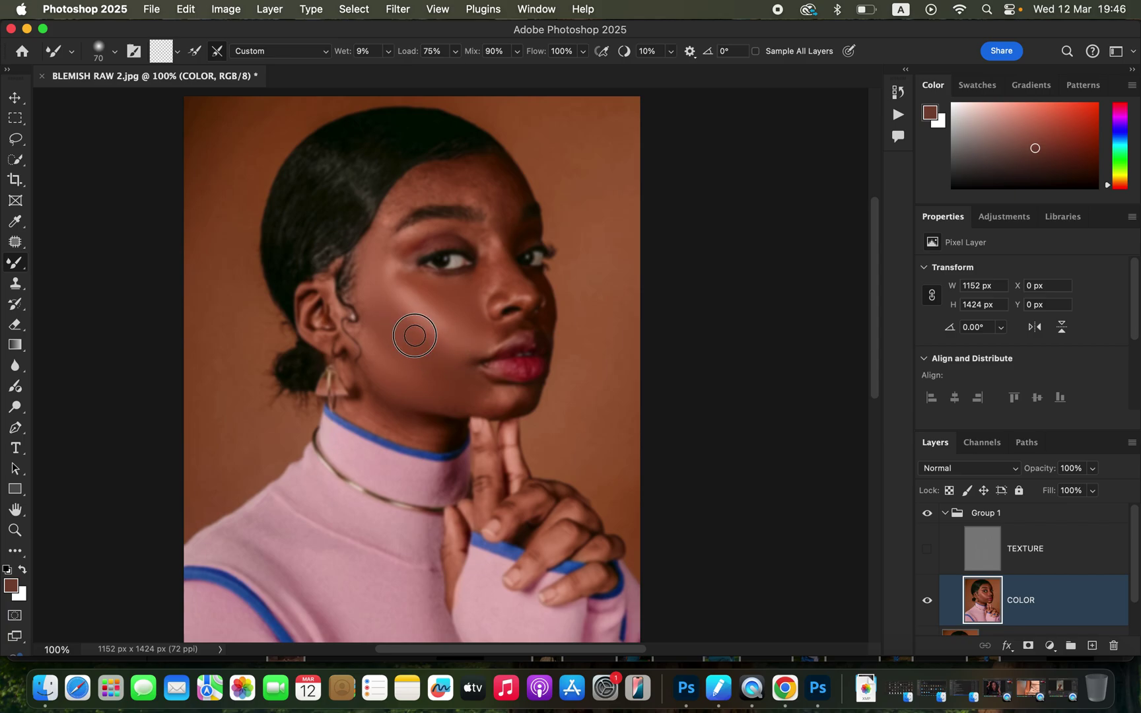
mouse_move(412, 283)
mouse_down()
mouse_move(474, 289)
mouse_move(495, 276)
mouse_move(448, 298)
mouse_move(370, 269)
mouse_move(378, 288)
mouse_up()
mouse_move(394, 360)
mouse_down()
mouse_move(363, 318)
mouse_move(395, 392)
mouse_move(474, 402)
mouse_move(399, 392)
mouse_move(392, 415)
mouse_move(425, 433)
mouse_move(374, 416)
mouse_move(438, 433)
mouse_up()
key(bracketleft)
key(bracketleft)
mouse_move(480, 381)
mouse_down()
mouse_move(507, 401)
mouse_move(498, 391)
mouse_move(515, 391)
mouse_move(486, 402)
mouse_up()
Blend the skin tones along the bridge and side of the nose with short Mixer Brush strokes.
mouse_move(490, 284)
mouse_down()
mouse_move(495, 247)
mouse_move(517, 289)
mouse_move(504, 270)
mouse_up()
drag(486, 247, 515, 288)
drag(490, 271, 492, 260)
drag(495, 263, 518, 291)
Smooth the outer eye area, forehead and temple with the Mixer Brush, varying its size between 70 and 90 px.
mouse_move(409, 241)
mouse_down()
mouse_move(400, 247)
mouse_move(477, 227)
mouse_move(393, 249)
mouse_move(399, 239)
mouse_move(395, 252)
mouse_move(422, 227)
mouse_up()
mouse_move(455, 190)
mouse_down()
mouse_move(404, 220)
mouse_move(456, 220)
mouse_move(398, 245)
mouse_move(475, 224)
mouse_move(398, 199)
mouse_move(382, 222)
mouse_move(428, 175)
mouse_move(417, 182)
mouse_move(435, 192)
mouse_move(456, 172)
mouse_move(514, 192)
mouse_move(504, 177)
mouse_move(503, 217)
mouse_move(490, 174)
mouse_move(490, 200)
mouse_move(470, 192)
mouse_move(499, 216)
mouse_move(461, 193)
mouse_move(504, 216)
mouse_move(504, 195)
mouse_move(472, 176)
mouse_move(498, 209)
mouse_move(489, 186)
mouse_up()
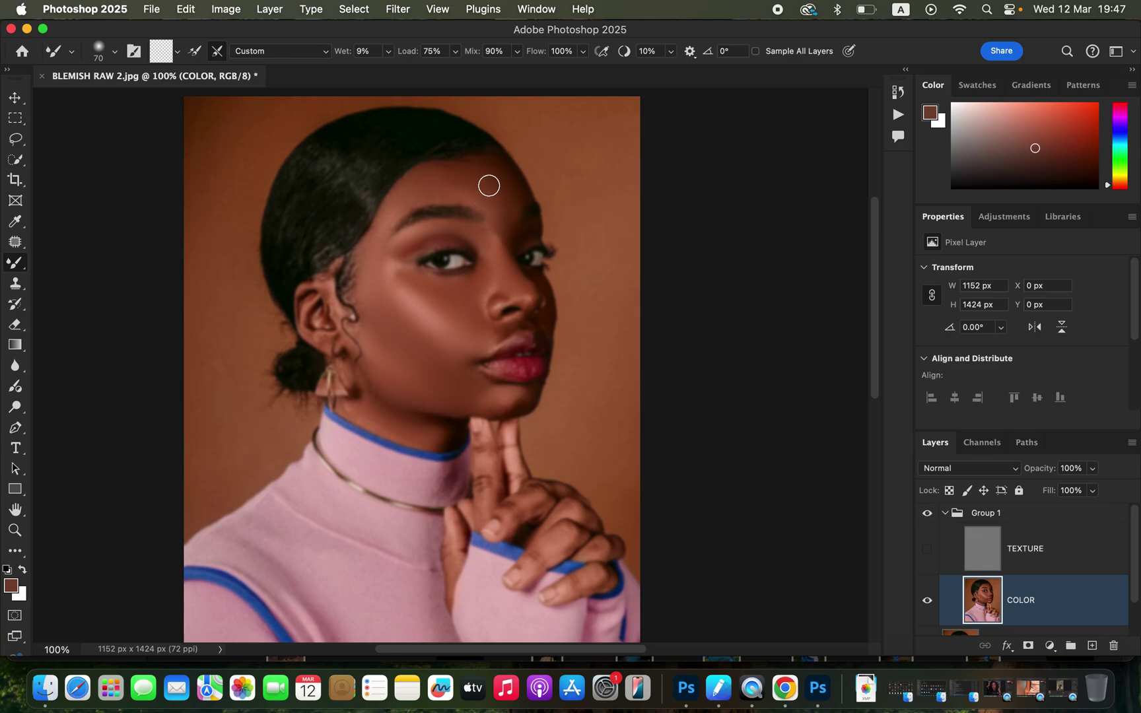
key(bracketright)
key(bracketright)
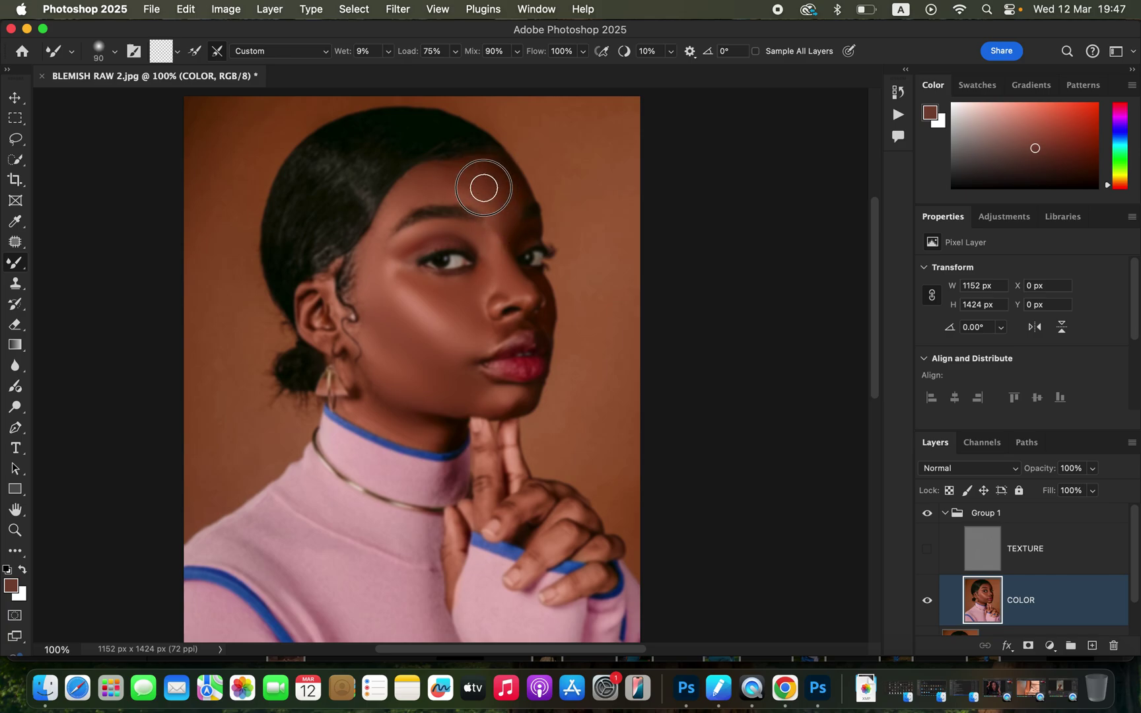
mouse_move(462, 176)
mouse_down()
mouse_move(453, 173)
mouse_move(509, 190)
mouse_move(480, 178)
mouse_up()
key(bracketleft)
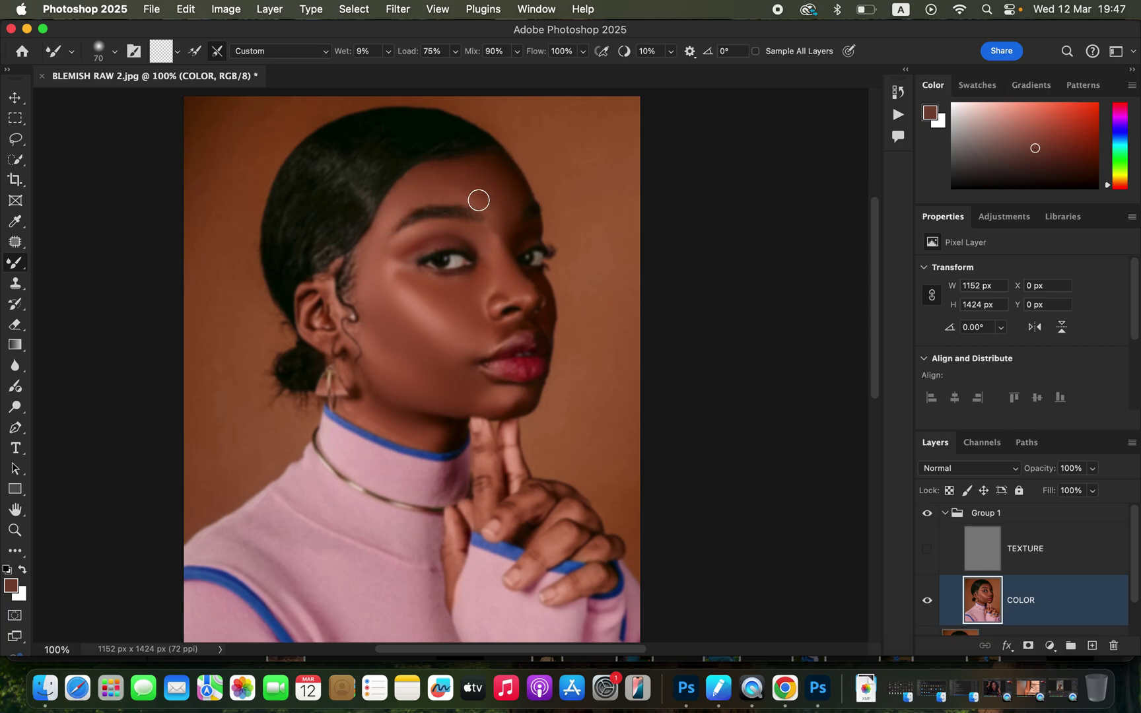
mouse_move(391, 230)
mouse_down()
mouse_move(365, 276)
mouse_move(406, 289)
mouse_move(367, 286)
mouse_move(381, 312)
mouse_up()
Blend the nose side, hand, jawline and face edges with a 50 px Mixer Brush, and show the TEXTURE layer.
key(bracketleft)
mouse_move(490, 309)
mouse_down()
mouse_move(507, 329)
mouse_move(488, 345)
mouse_move(547, 319)
mouse_move(497, 335)
mouse_move(469, 356)
mouse_move(472, 373)
mouse_move(462, 361)
mouse_move(489, 402)
mouse_move(510, 396)
mouse_move(481, 382)
mouse_move(478, 403)
mouse_move(504, 411)
mouse_move(469, 404)
mouse_move(485, 488)
mouse_move(483, 451)
mouse_move(520, 471)
mouse_move(506, 516)
mouse_move(537, 498)
mouse_move(564, 518)
mouse_move(529, 563)
mouse_move(578, 532)
mouse_move(601, 546)
mouse_up()
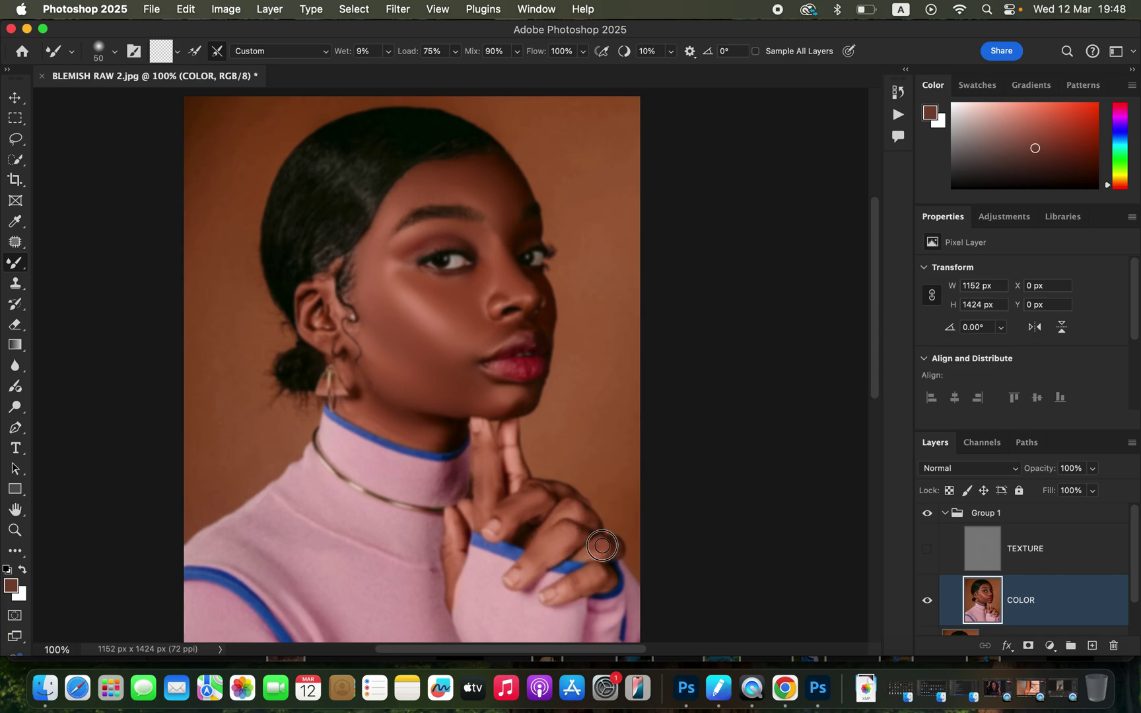
mouse_move(482, 403)
mouse_down()
mouse_move(455, 406)
mouse_move(394, 387)
mouse_up()
mouse_move(504, 199)
mouse_down()
mouse_move(504, 214)
mouse_move(505, 168)
mouse_move(439, 172)
mouse_move(425, 194)
mouse_move(405, 189)
mouse_move(350, 328)
mouse_move(362, 335)
mouse_up()
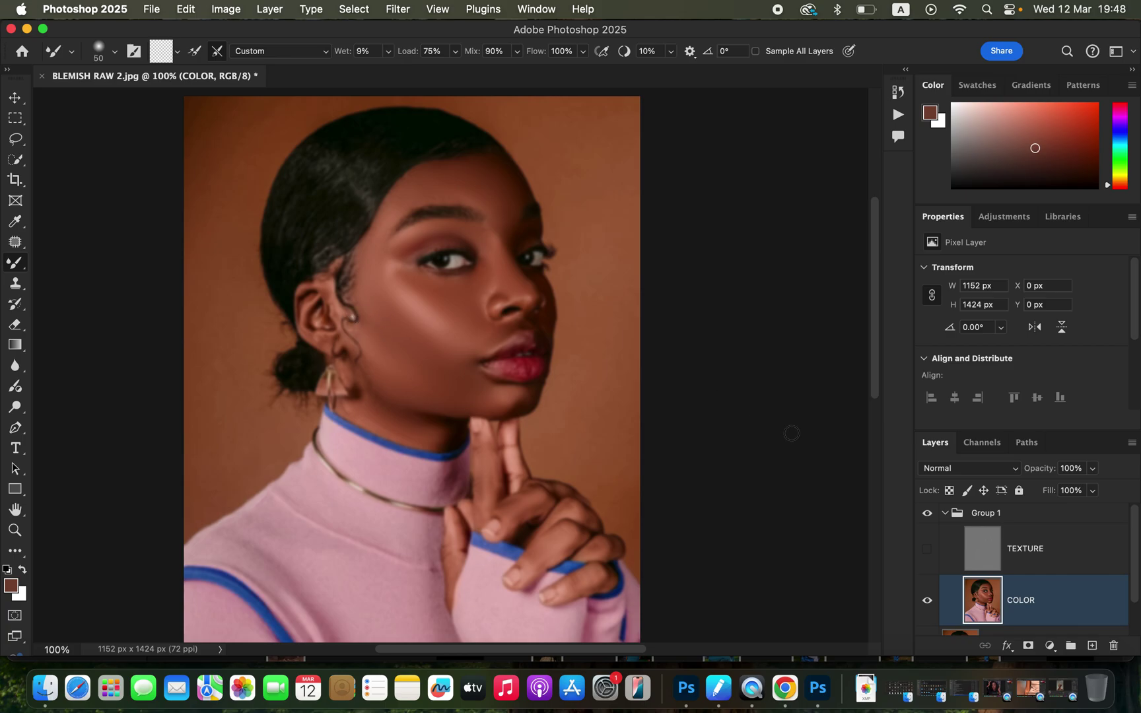
click(927, 559)
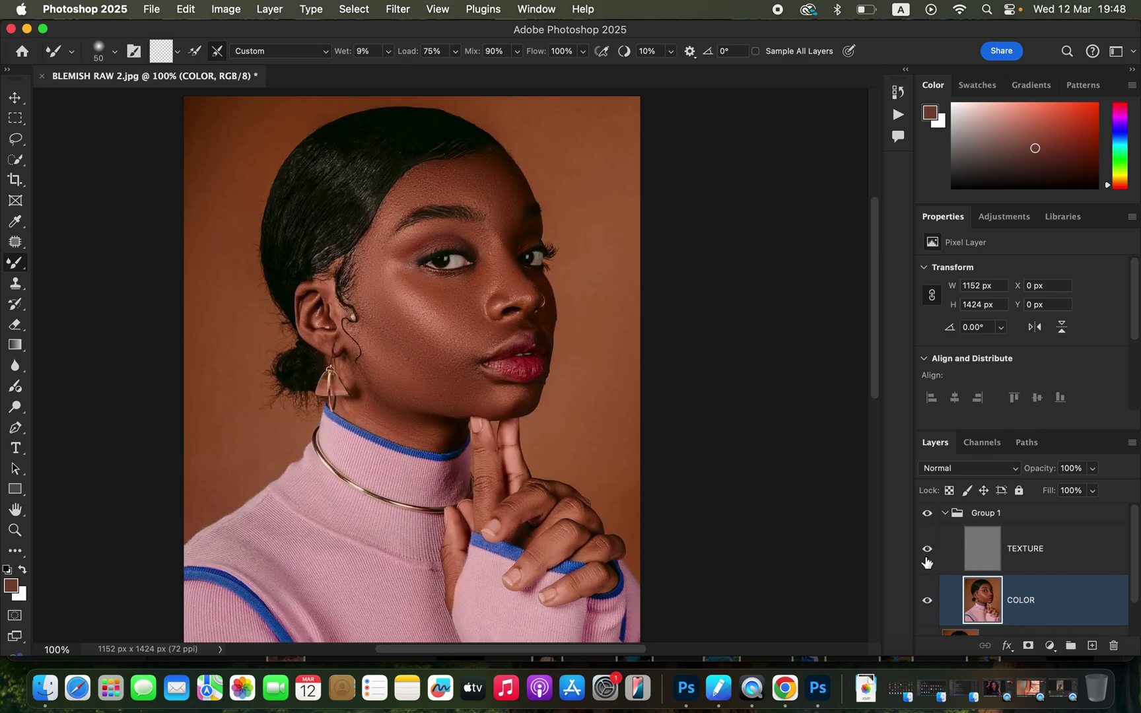
Blend the remaining uneven tones beside the mouth, on the forehead and along the lower cheek with the Mixer Brush.
mouse_move(462, 338)
mouse_down()
mouse_move(469, 351)
mouse_move(495, 336)
mouse_move(471, 363)
mouse_move(518, 368)
mouse_move(502, 367)
mouse_up()
drag(507, 194, 485, 171)
drag(383, 372, 360, 337)
Compare the skin before and after retouching by toggling the visibility of Group 1, including close up on the cheek at 200%.
click(927, 515)
click(927, 515)
click(927, 515)
click(927, 516)
key(super+equal)
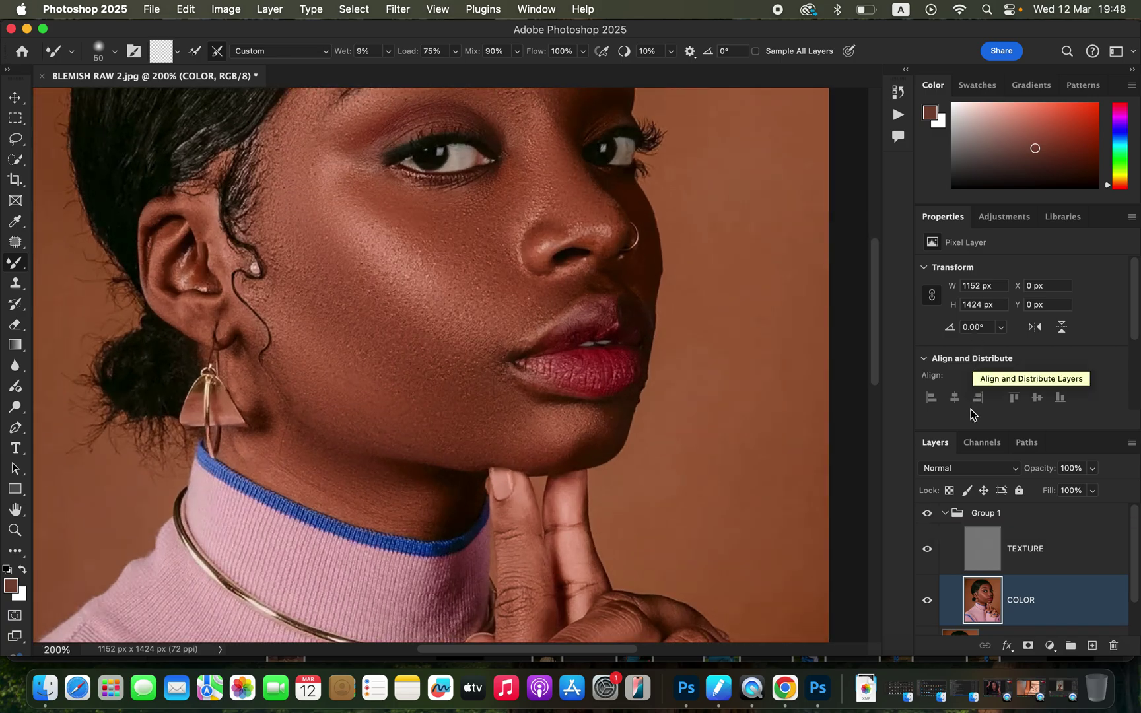
click(929, 516)
click(928, 518)
click(929, 519)
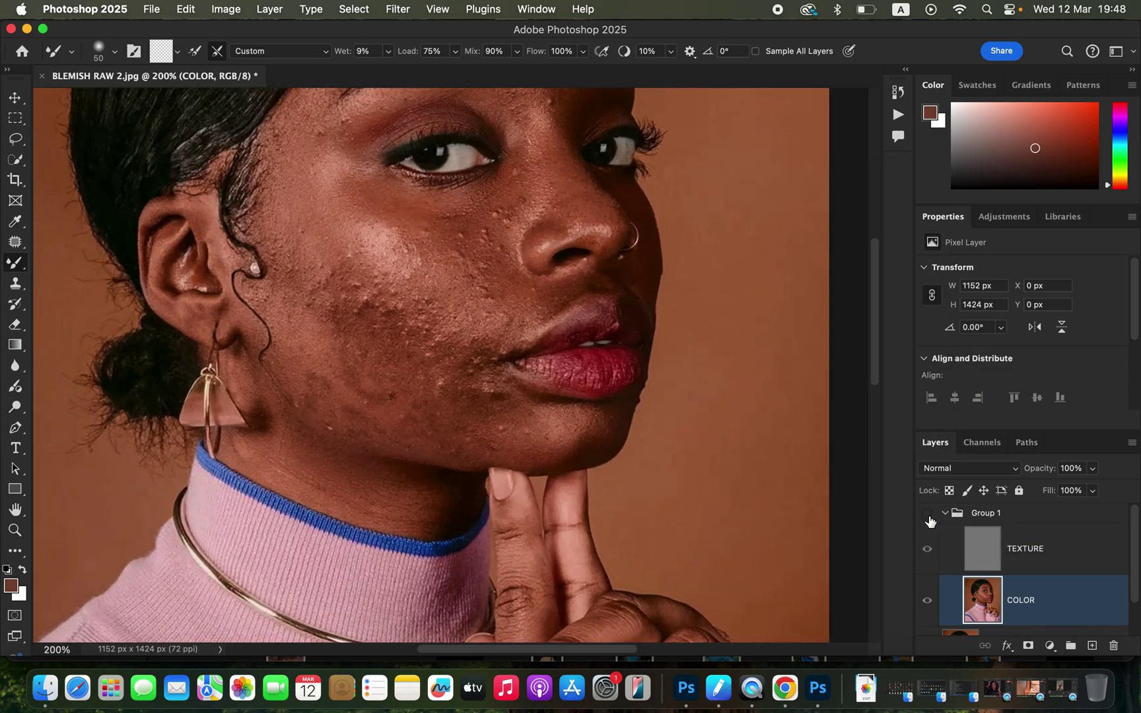
click(929, 520)
click(930, 521)
click(931, 523)
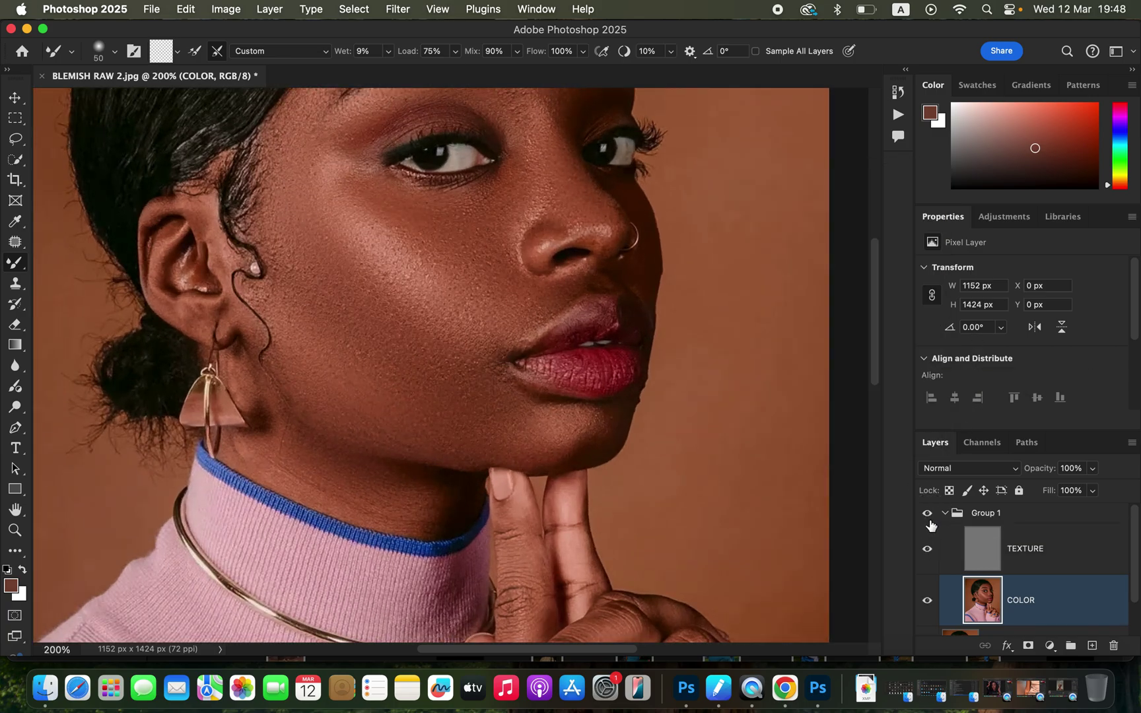
Check the retouch on the whole portrait at 66.7% by hiding and showing Group 1 repeatedly.
key(super+minus)
key(super+minus)
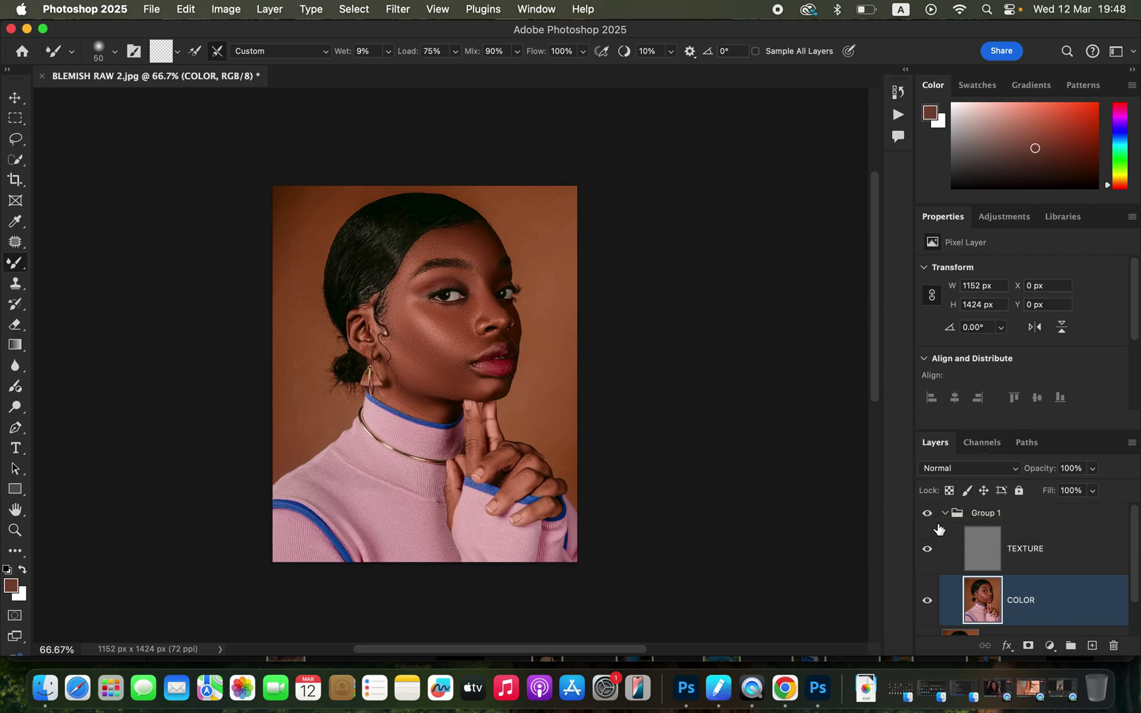
click(928, 519)
click(928, 519)
click(928, 519)
click(928, 519)
click(928, 519)
click(929, 519)
click(928, 519)
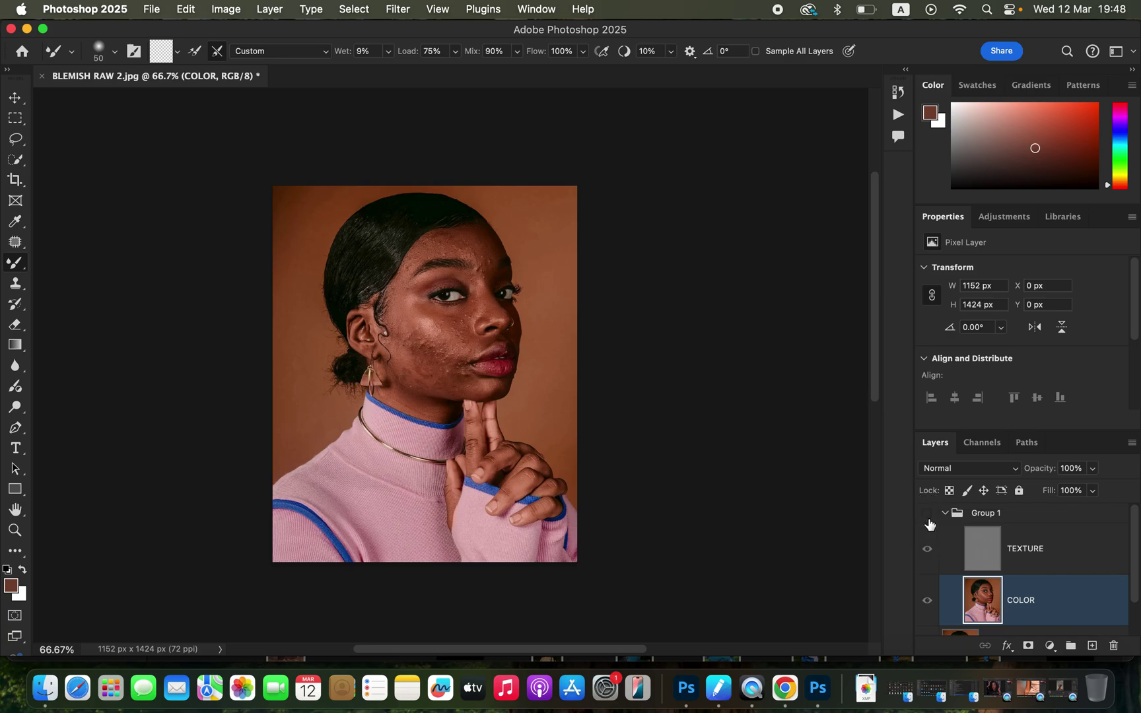
click(928, 518)
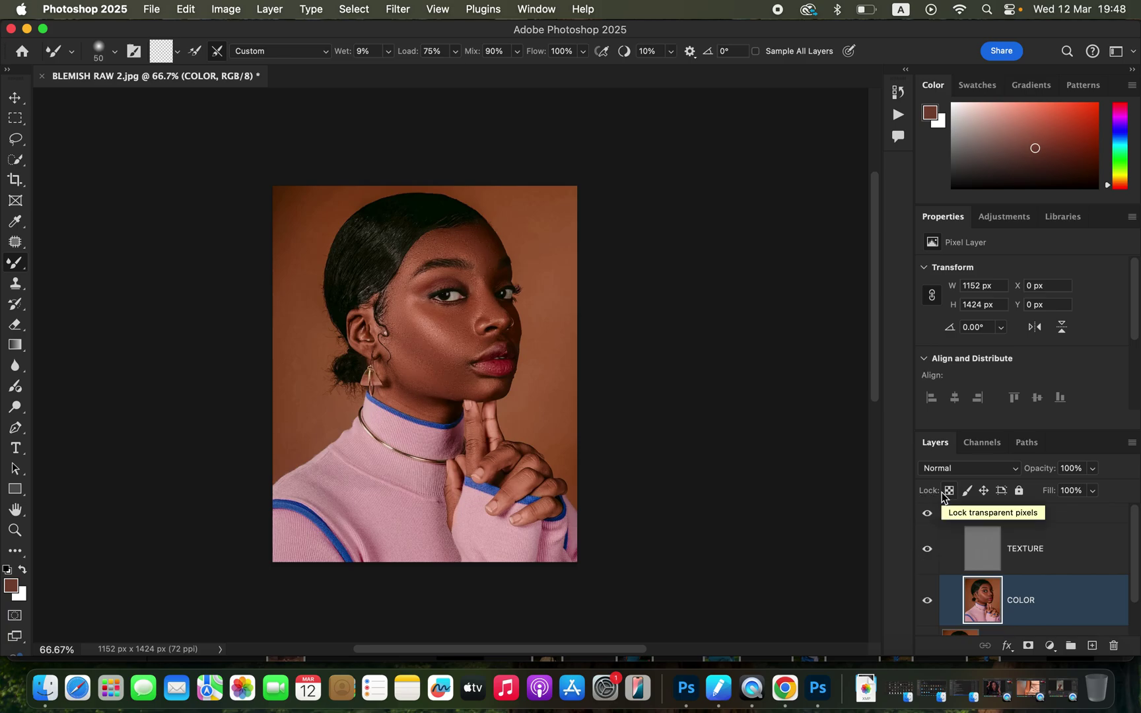
Review the portrait with and without Group 1 at 100%, leave the group visible, and collapse it in the layer stack.
key(super+plus)
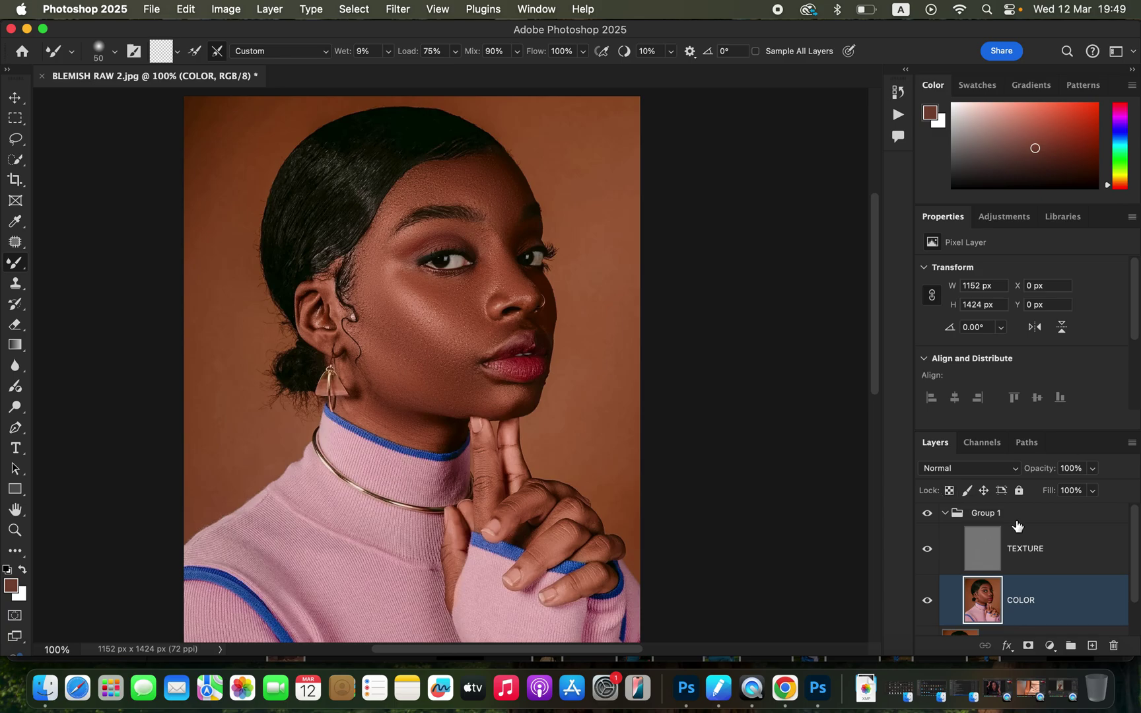
click(930, 514)
click(930, 515)
click(929, 516)
click(930, 516)
click(931, 517)
click(931, 520)
click(932, 521)
click(932, 523)
click(933, 525)
click(933, 526)
click(934, 527)
click(934, 529)
click(944, 515)
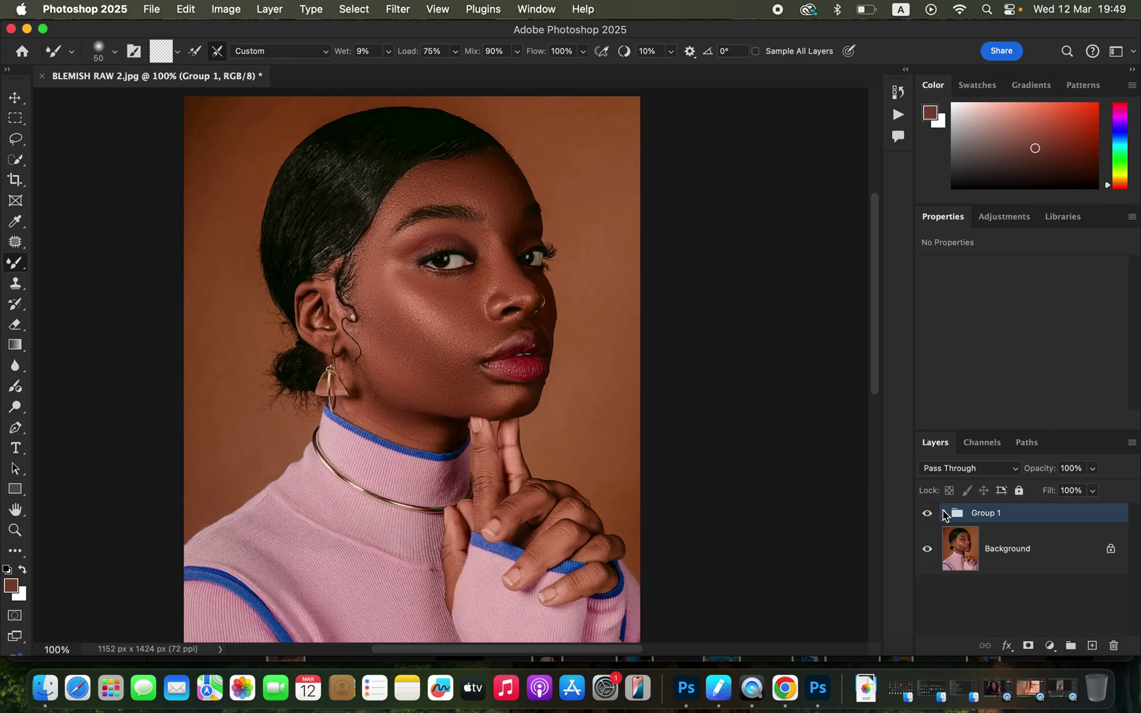